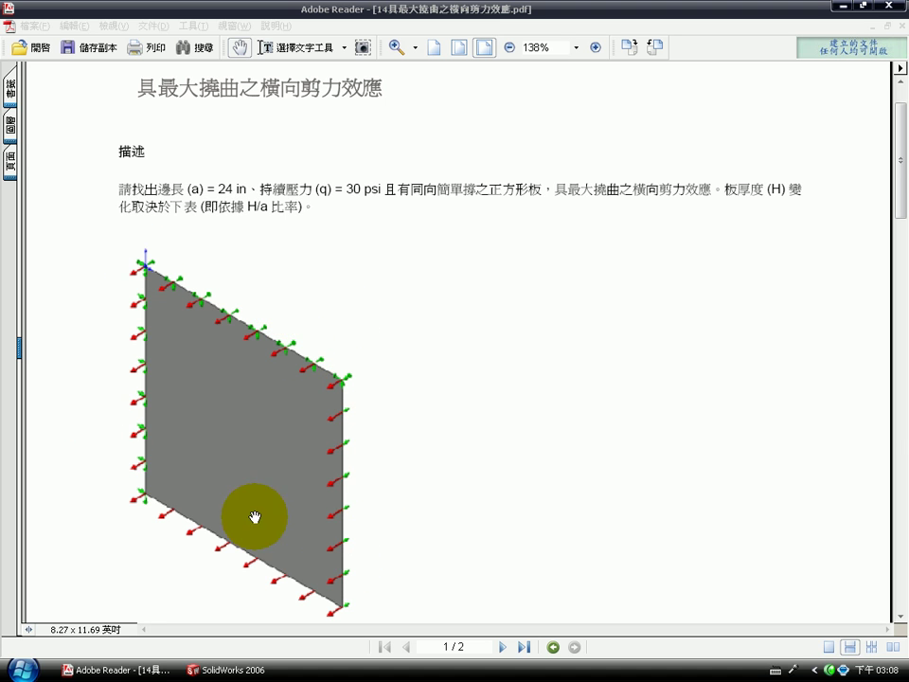
Review the square plate reference PDF down to its results table, then return to SolidWorks.
mouse_move(396, 423)
mouse_down()
mouse_move(409, 349)
mouse_move(401, 321)
mouse_up()
drag(371, 446, 400, 325)
drag(390, 568, 402, 215)
drag(236, 413, 240, 367)
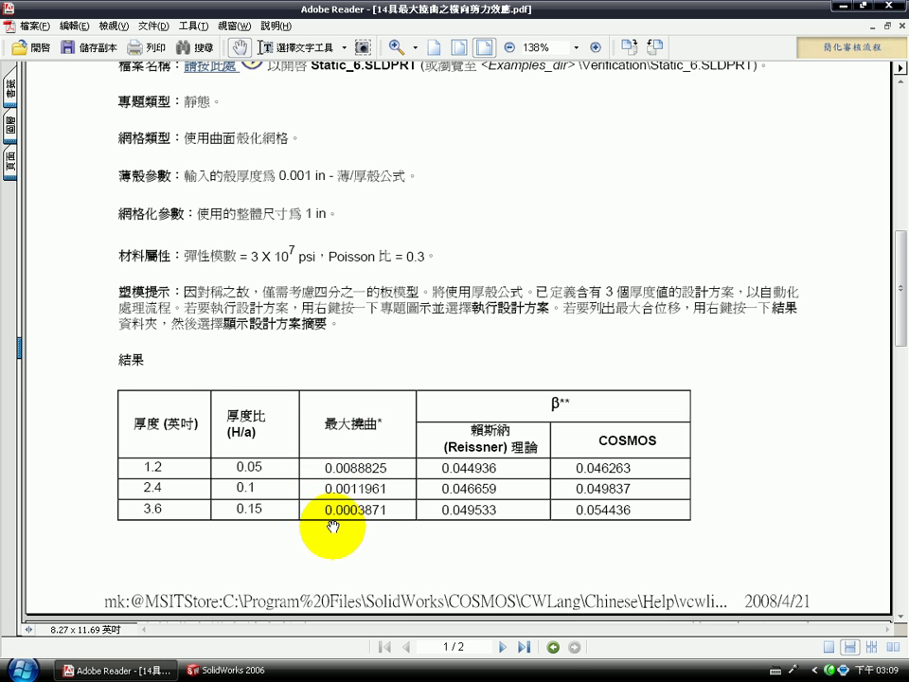
scroll(280, 379, down, 1)
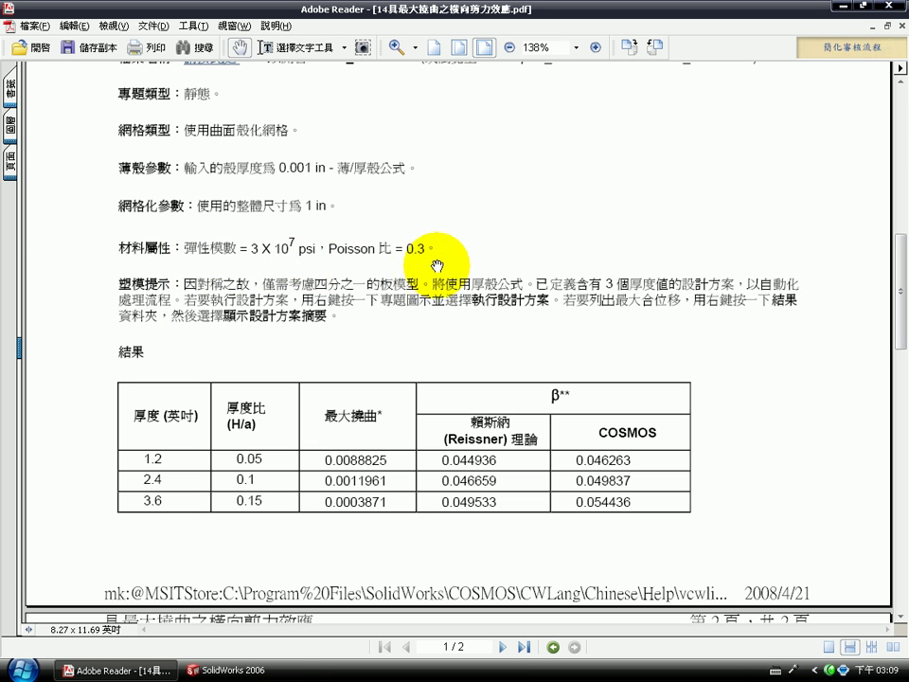
click(224, 669)
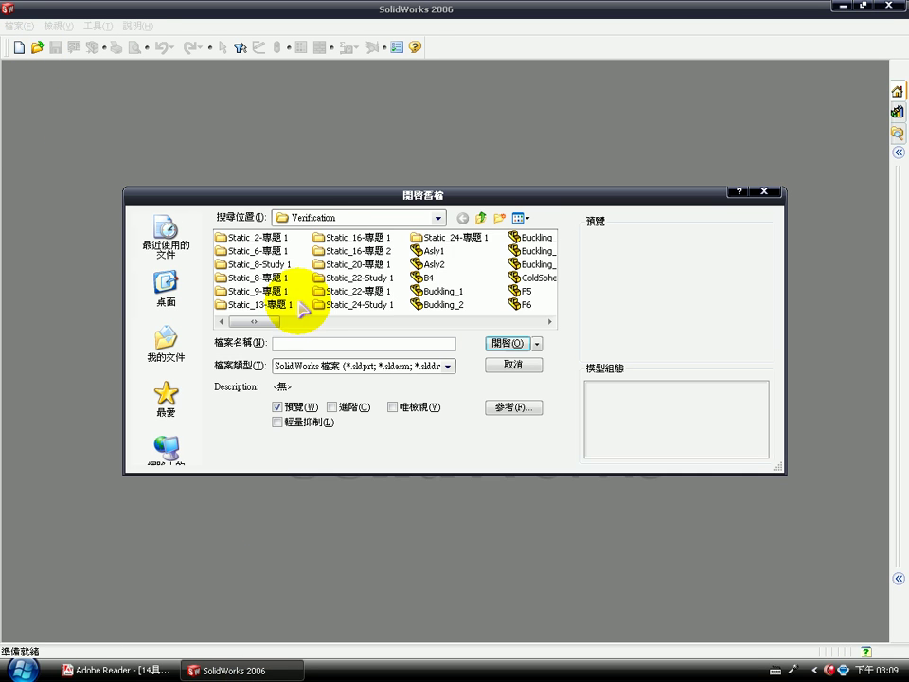
Open the Static_6 part from the Verification folder and display its ThickShell study tree.
drag(256, 326, 430, 321)
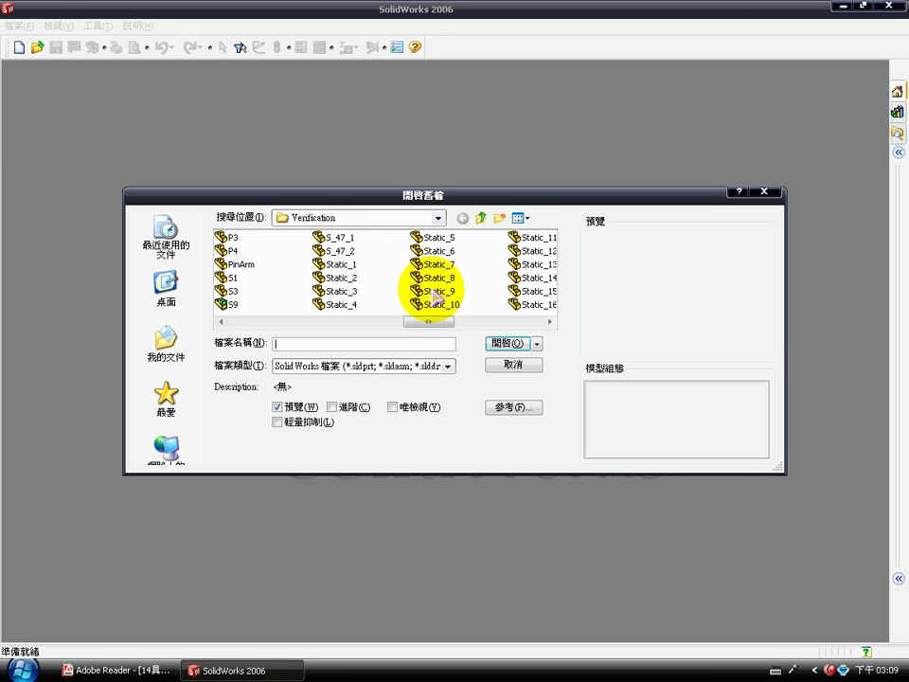
double_click(431, 250)
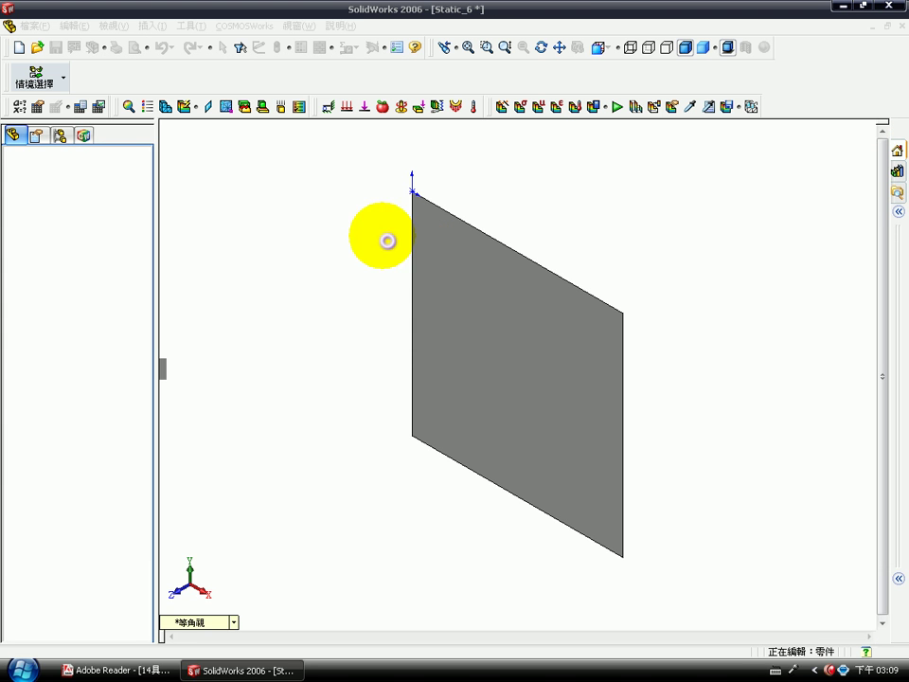
click(454, 362)
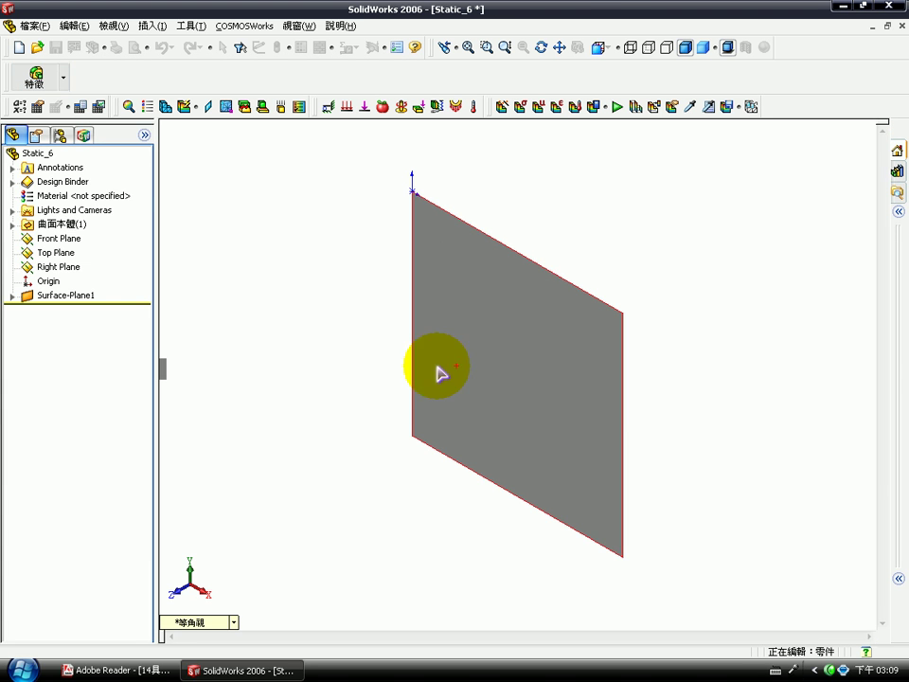
click(128, 107)
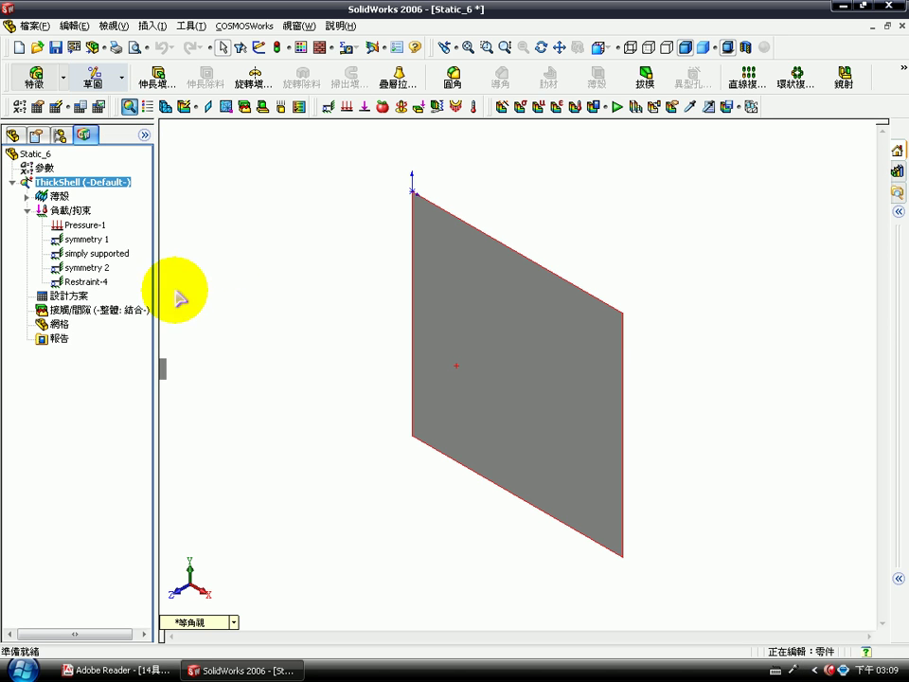
Create static study 專題 1 with a shell mesh and review its properties unchanged.
click(129, 110)
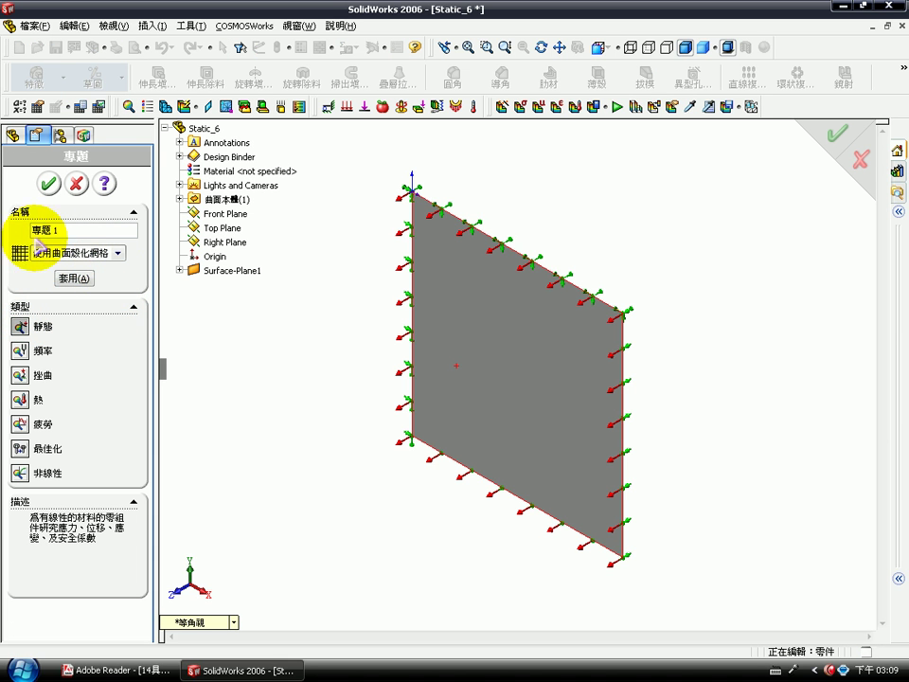
click(50, 185)
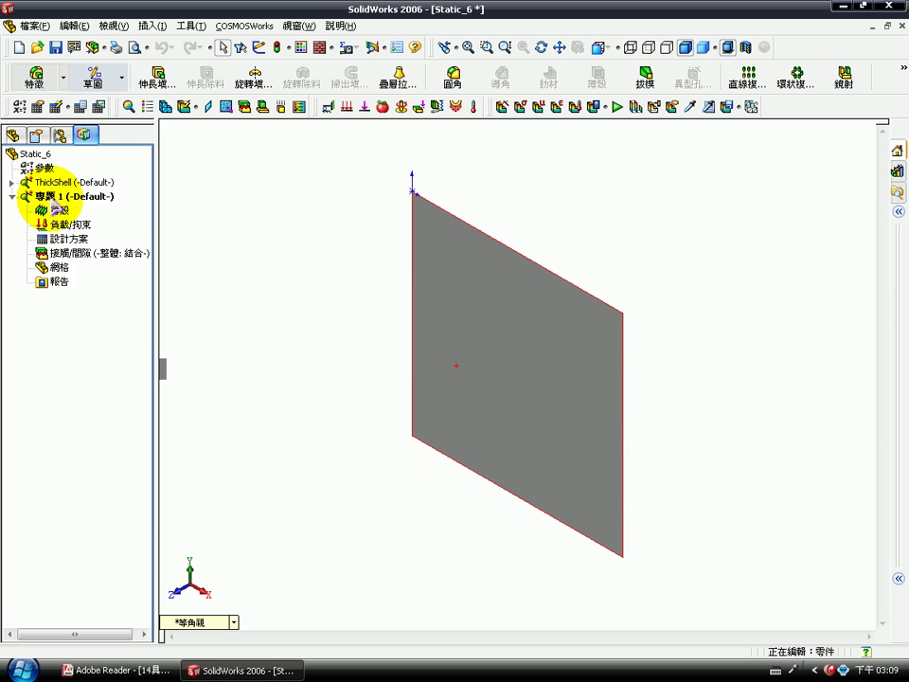
right_click(52, 197)
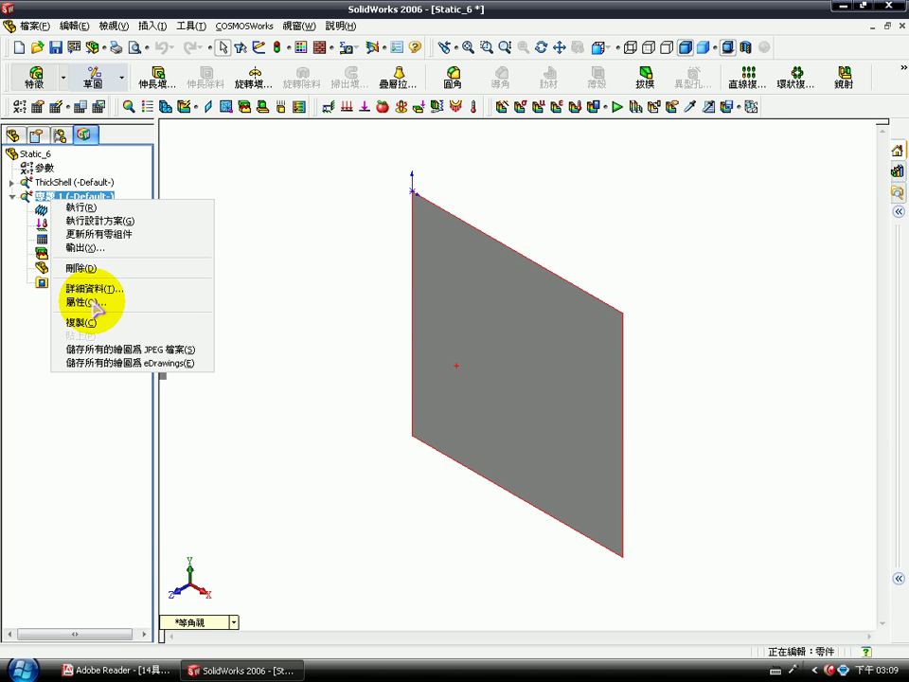
click(92, 303)
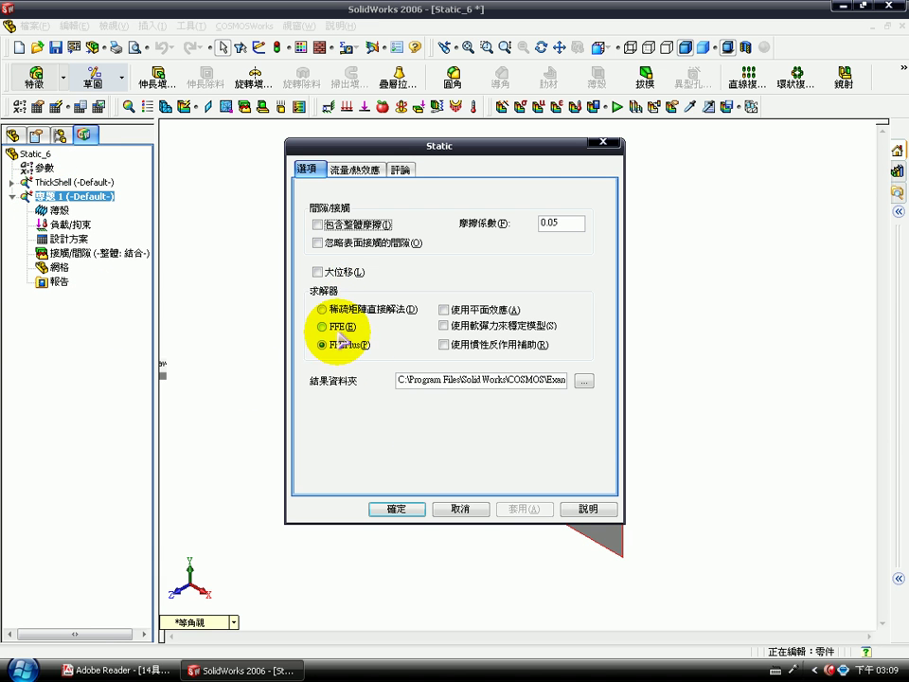
click(405, 510)
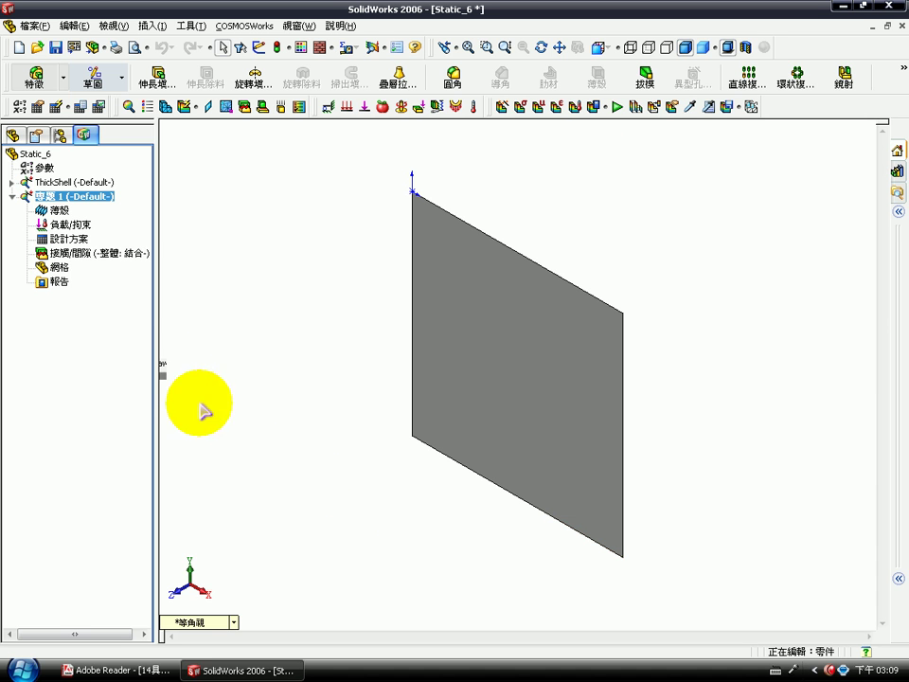
Delete both existing thickness parameters from the Parameters list.
click(19, 110)
drag(223, 45, 226, 102)
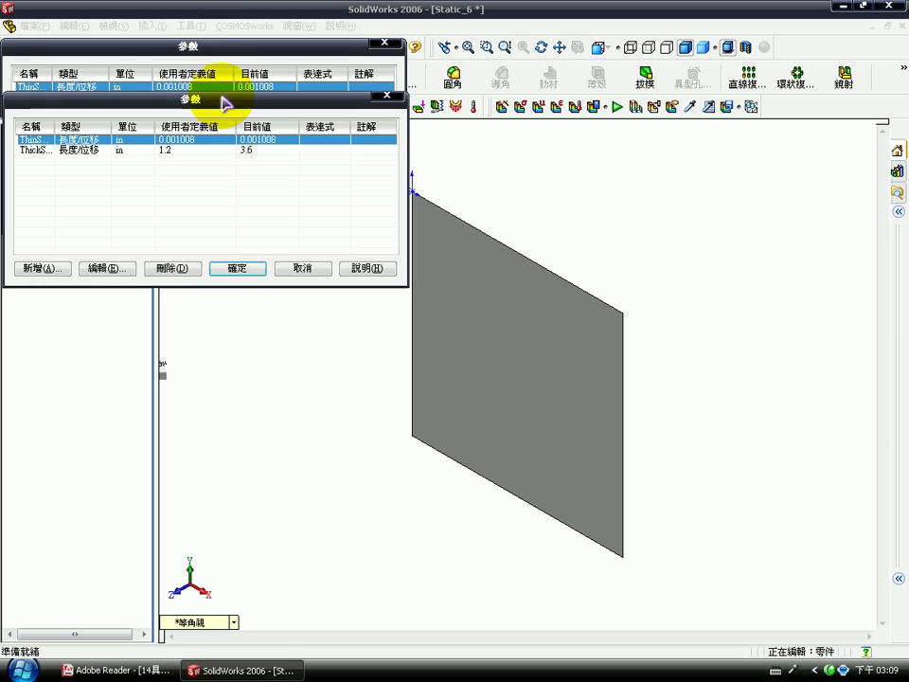
click(185, 269)
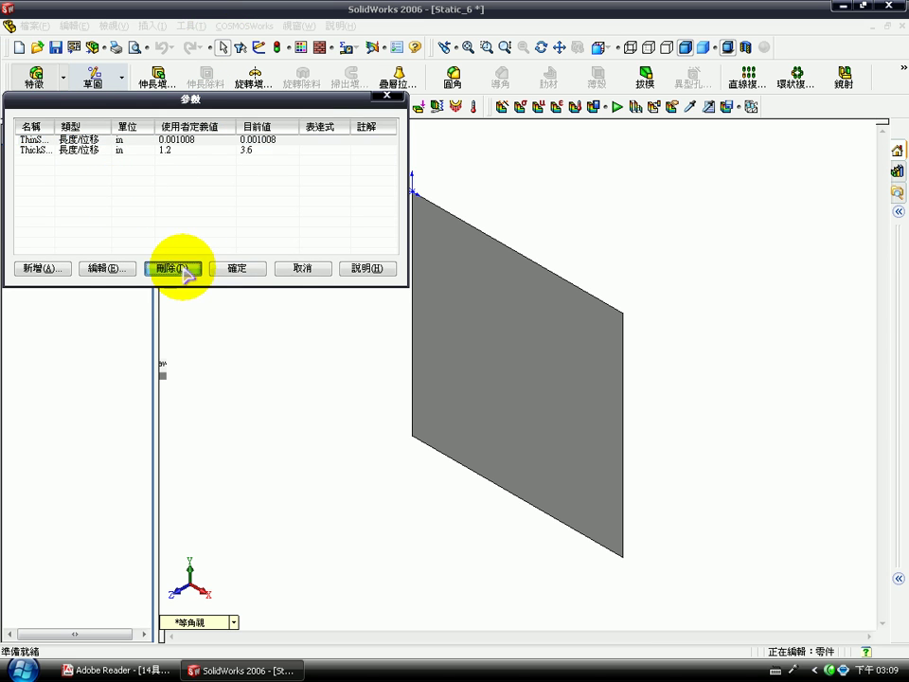
click(414, 362)
click(190, 268)
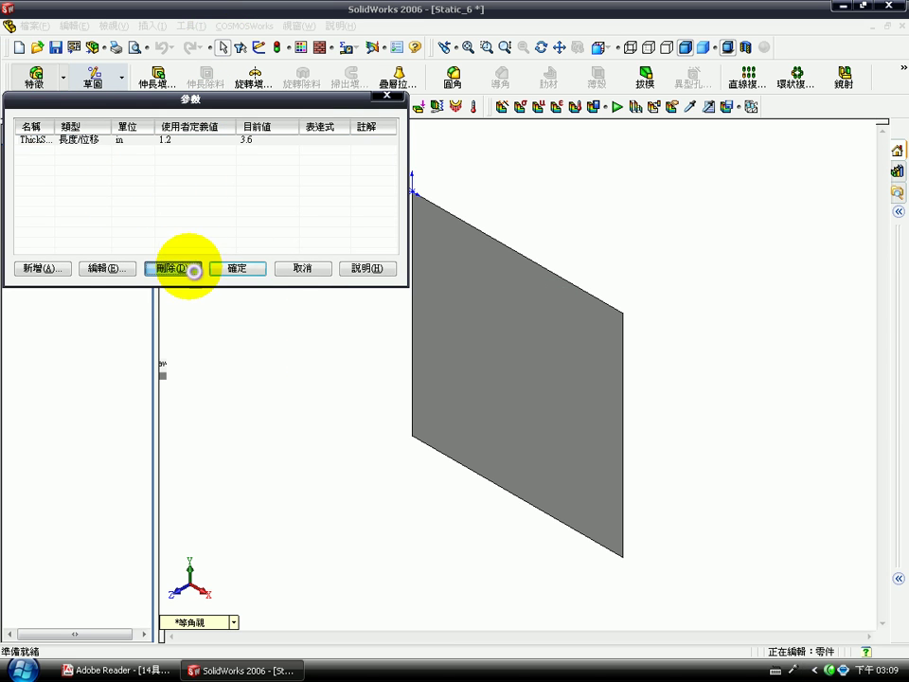
click(398, 358)
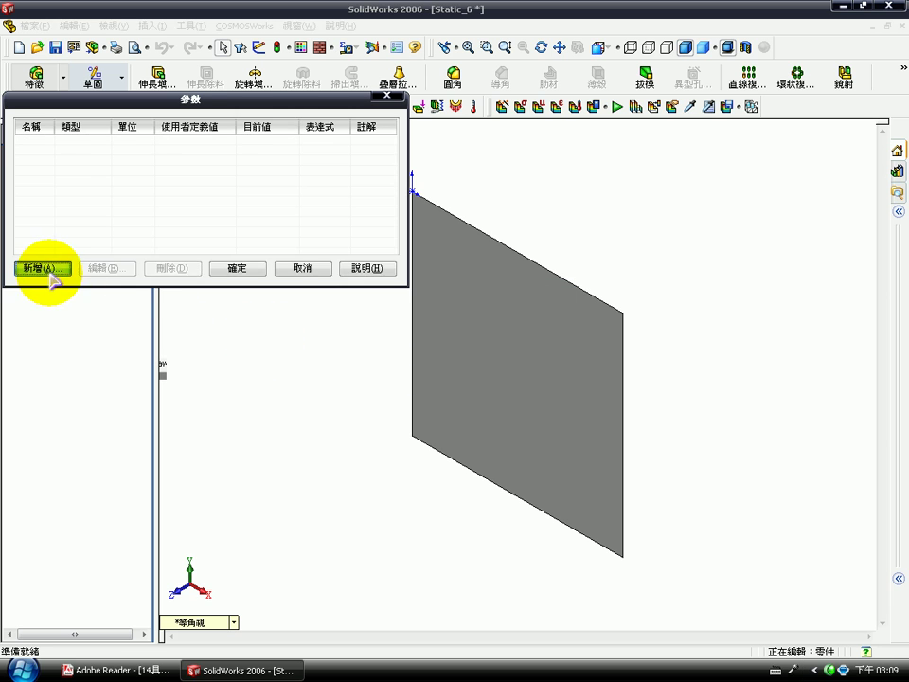
Add a Length parameter named t with value 1.2 in.
click(45, 268)
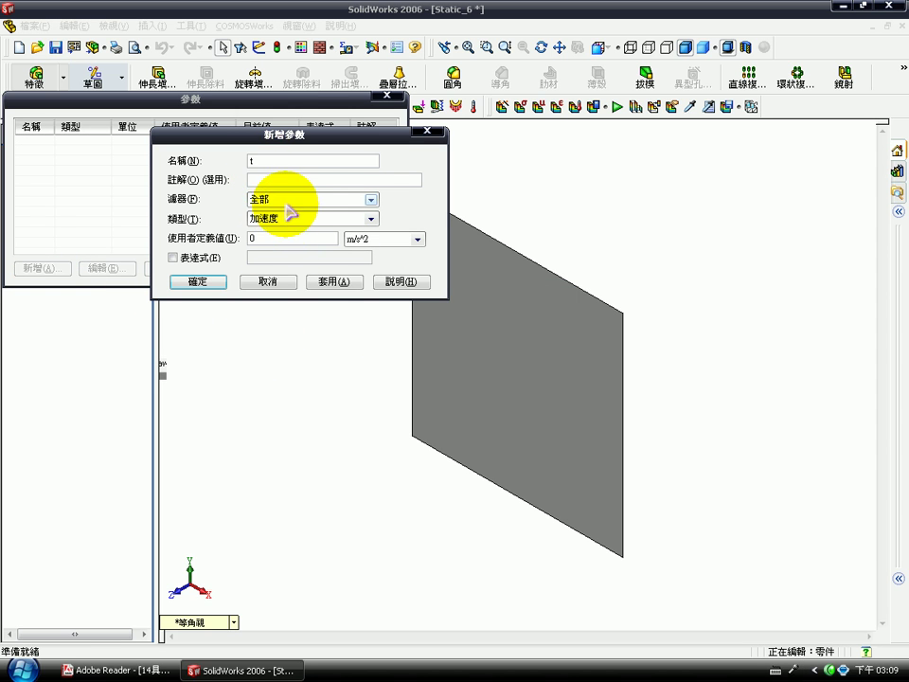
click(282, 219)
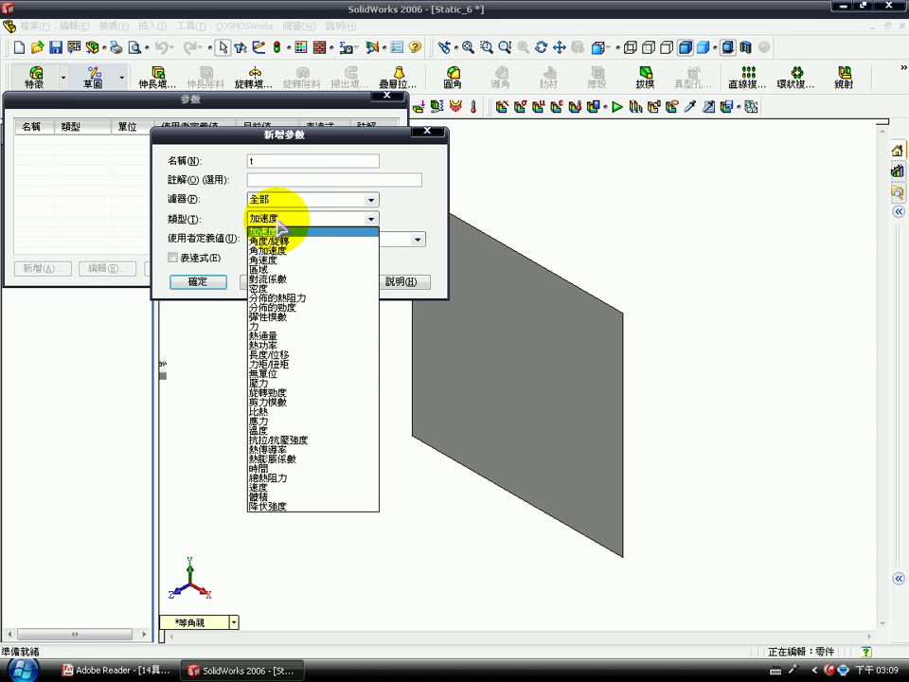
click(283, 357)
click(385, 239)
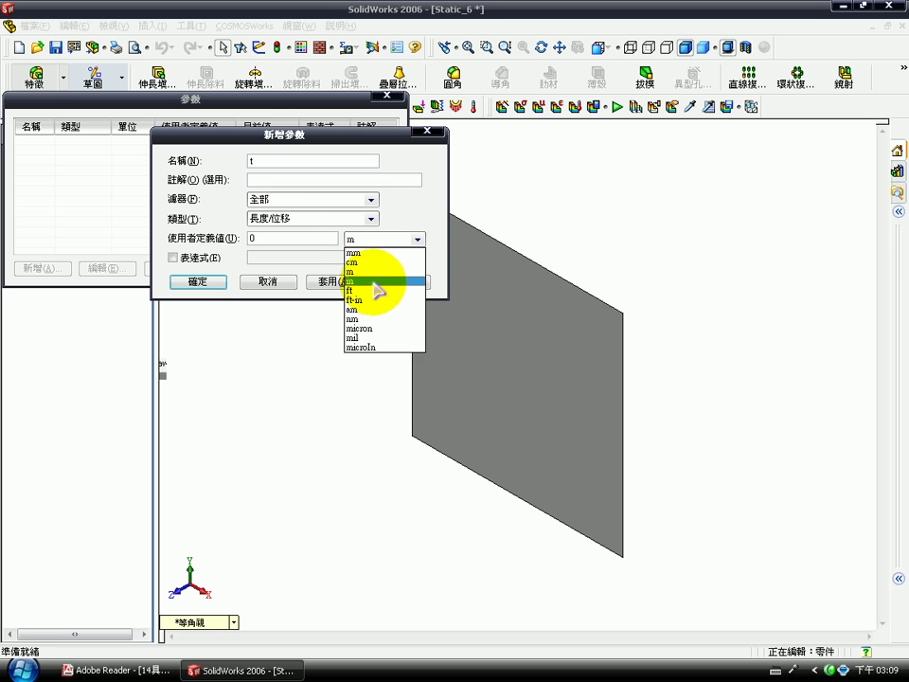
click(376, 282)
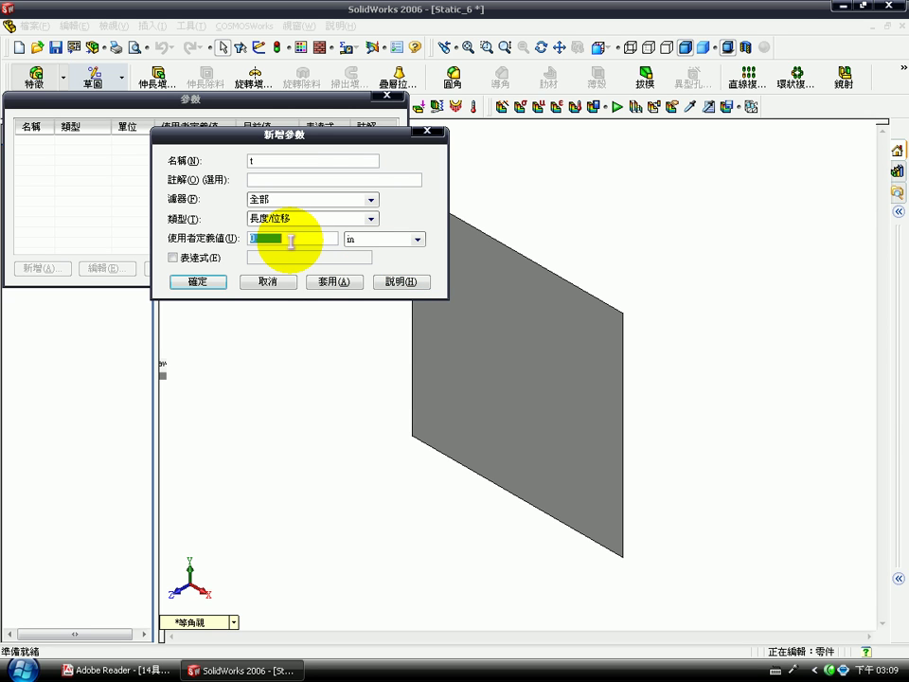
drag(299, 140, 238, 144)
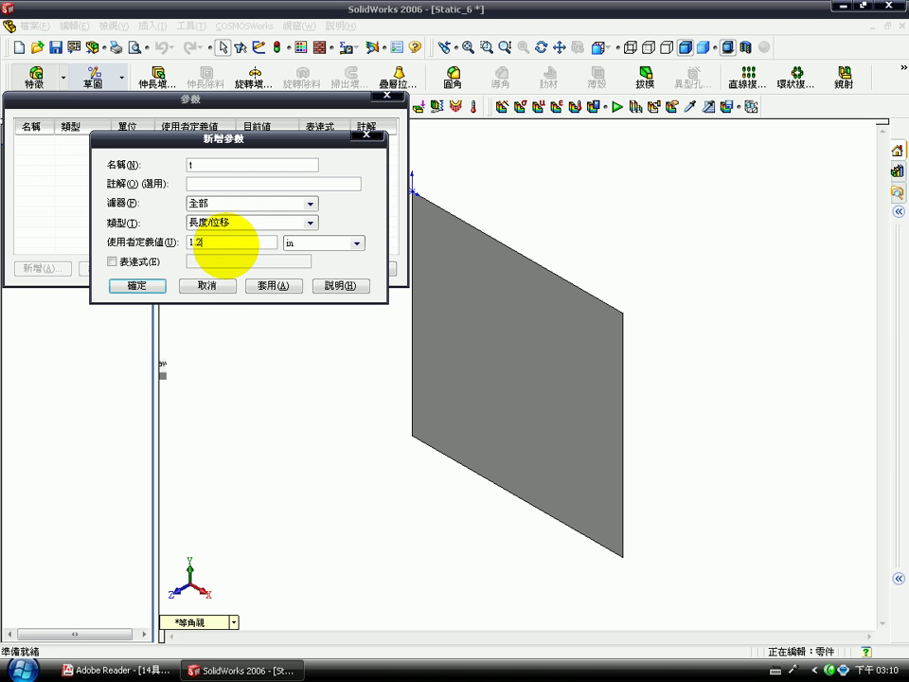
click(143, 285)
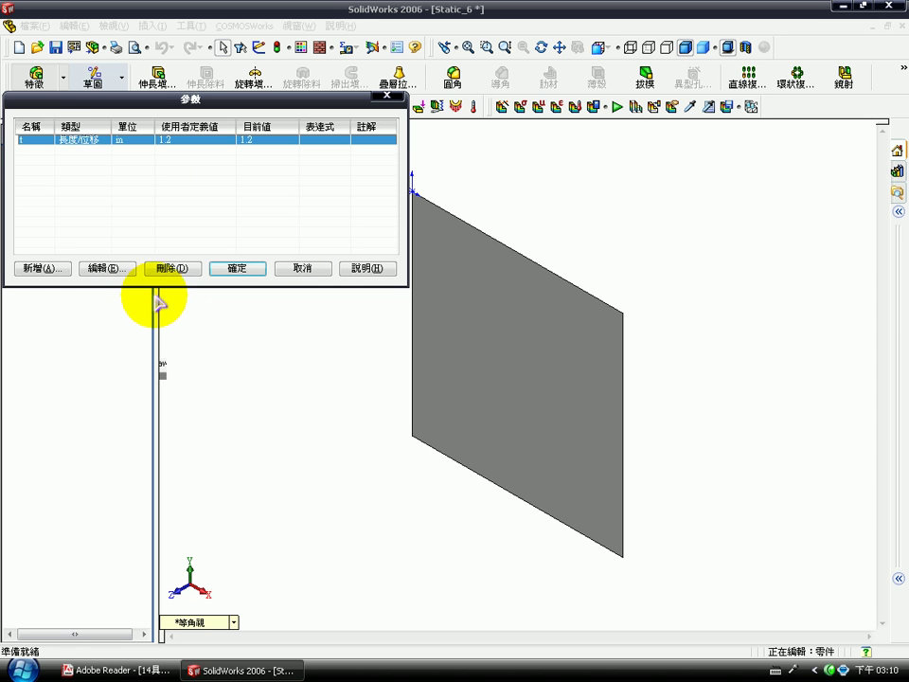
click(239, 270)
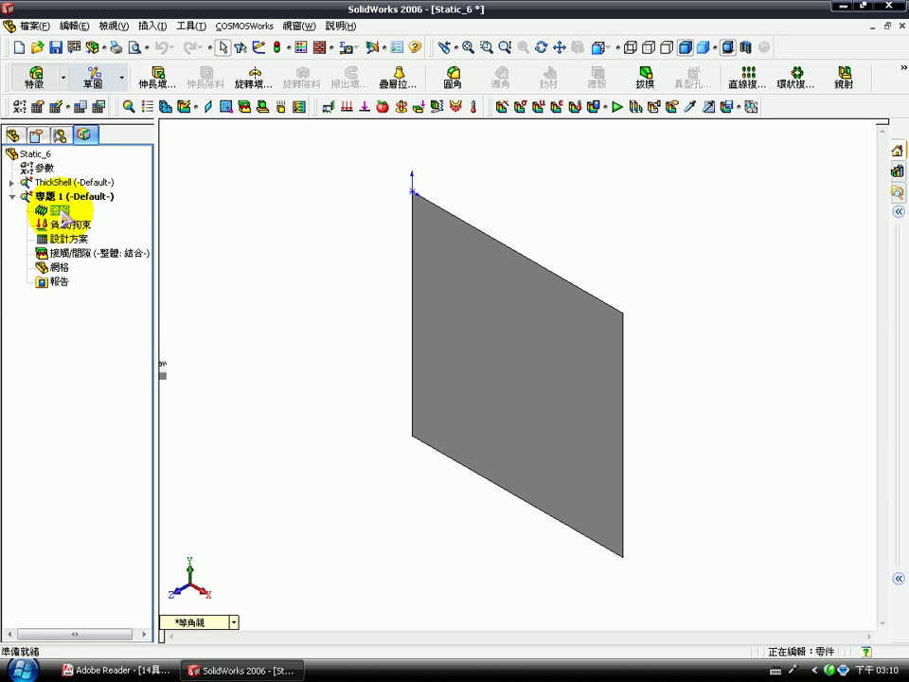
Define a thin shell on the plate face, linking its thickness to parameter t.
right_click(64, 215)
click(104, 219)
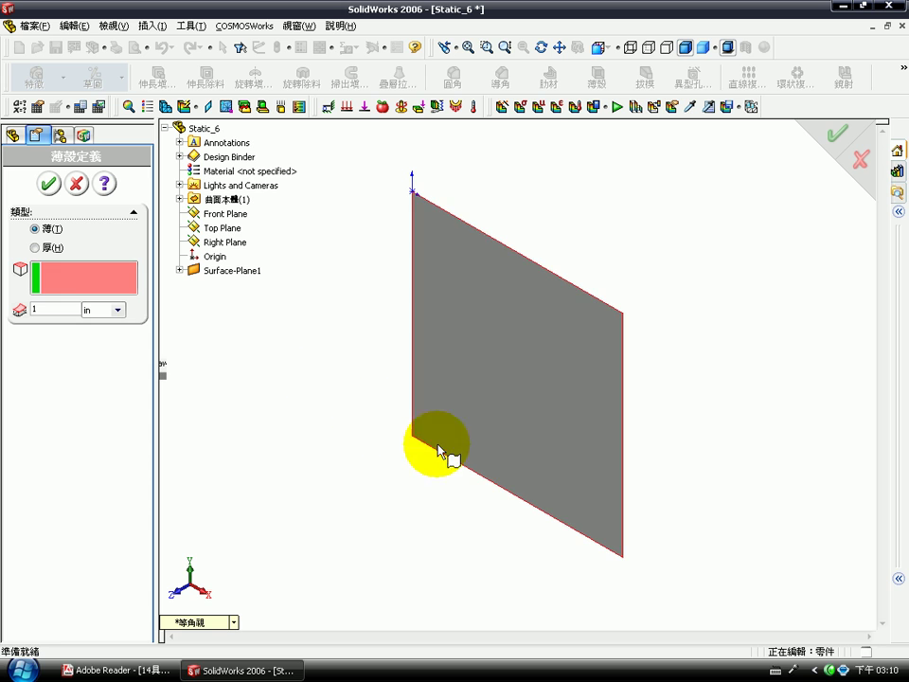
click(486, 331)
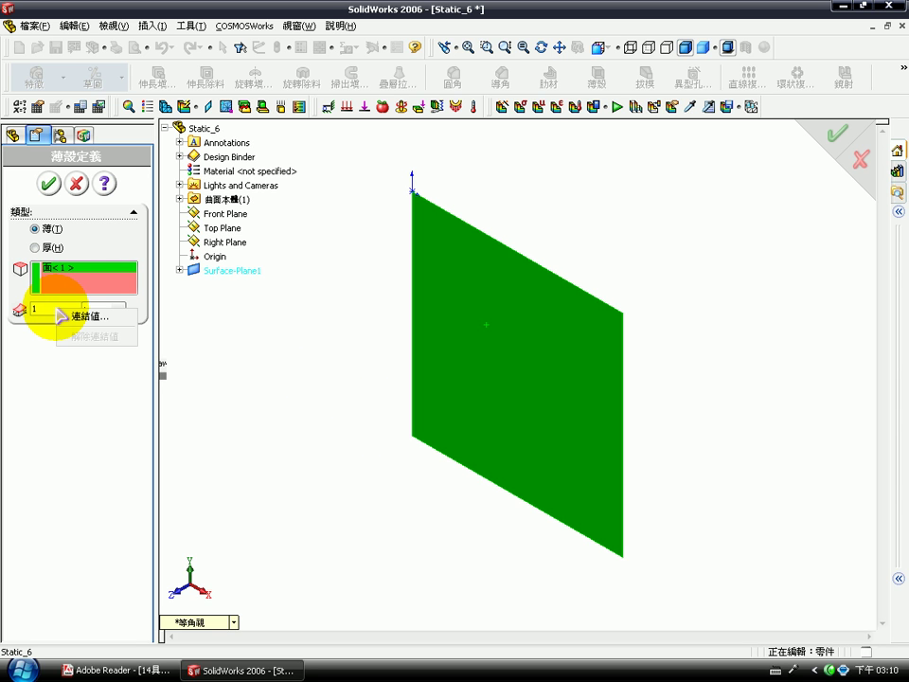
click(69, 319)
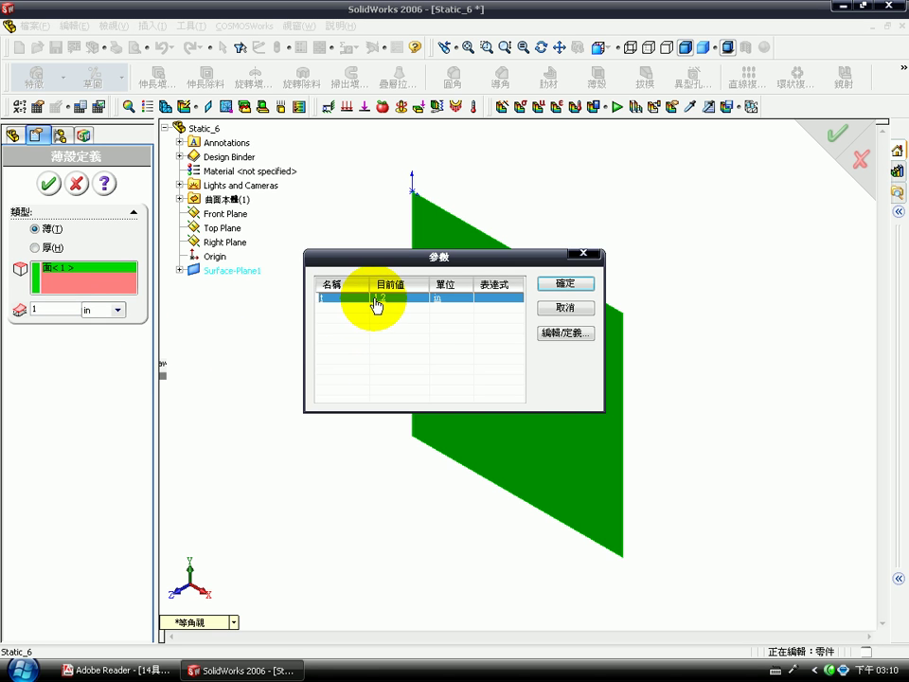
click(564, 284)
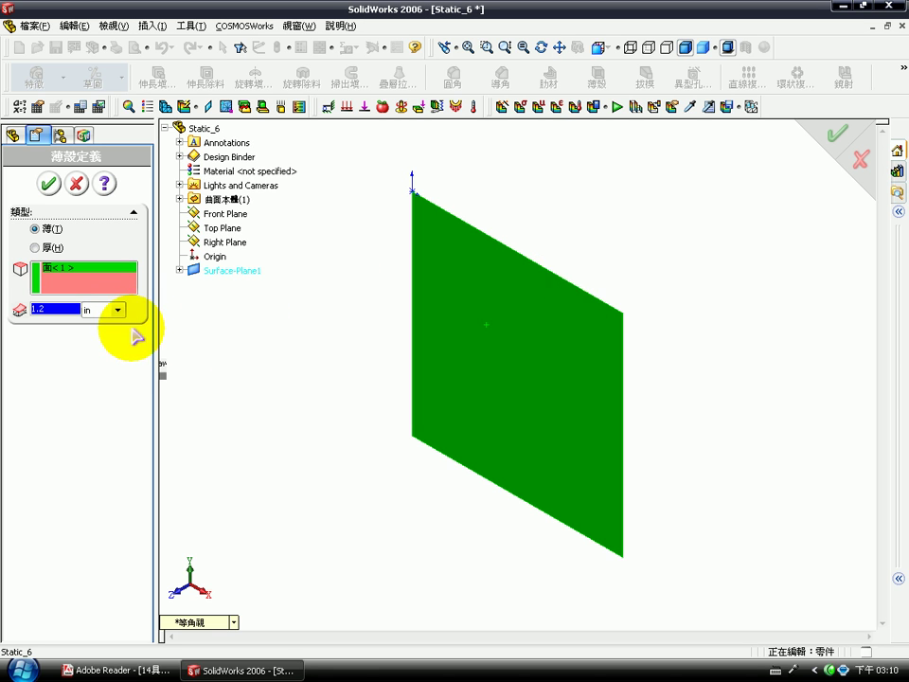
click(49, 182)
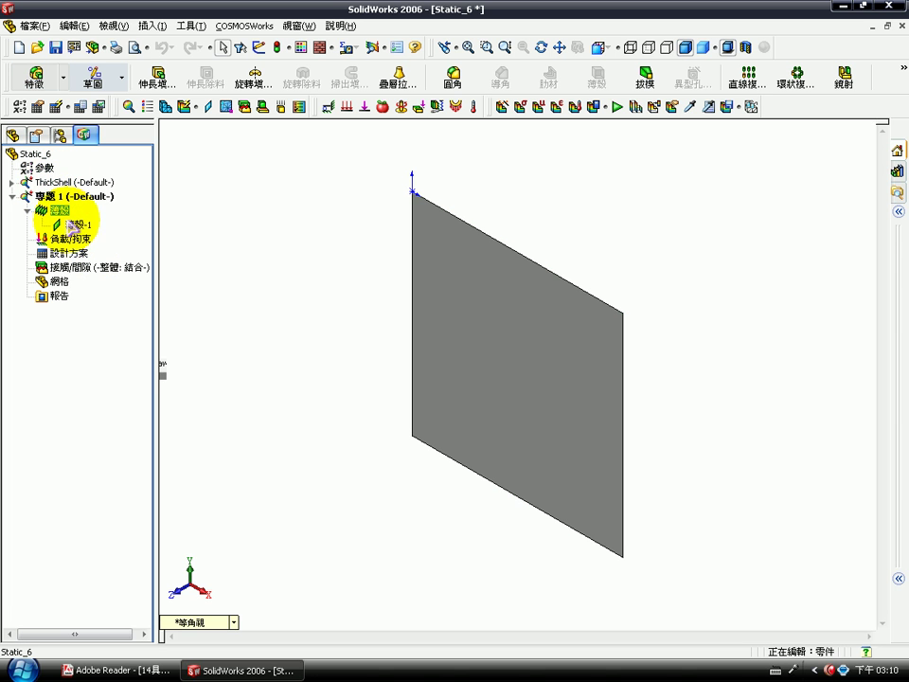
Assign all shells a custom IPS material with EX 30000000 psi and NUXY 0.3.
right_click(61, 212)
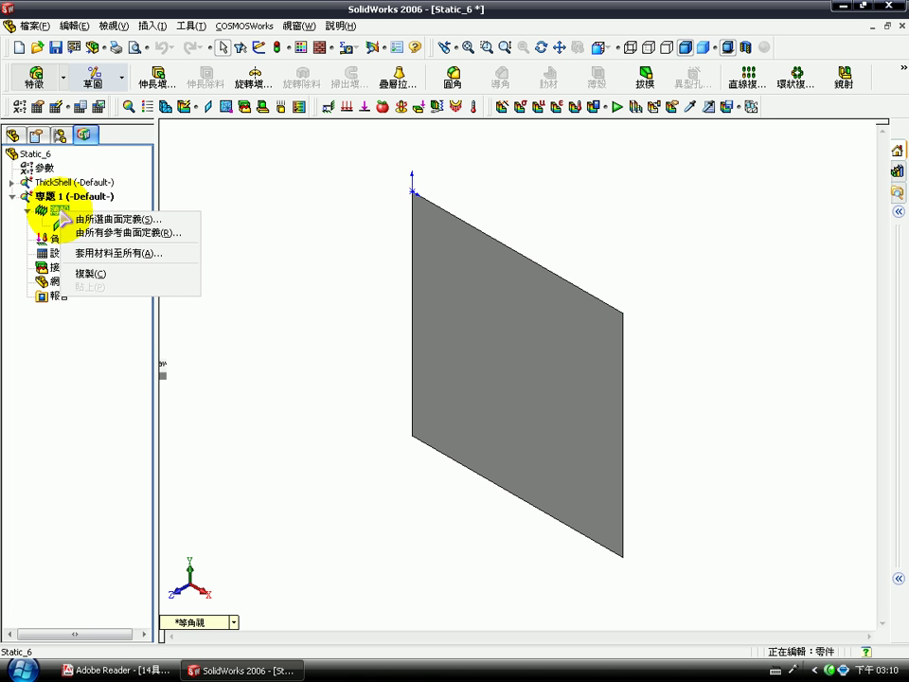
click(121, 255)
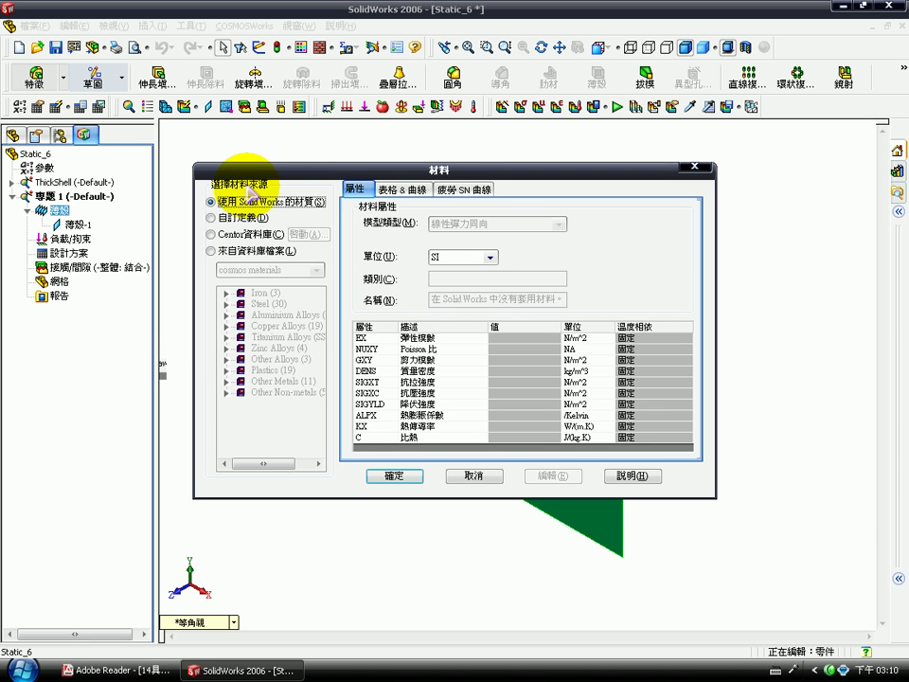
click(236, 218)
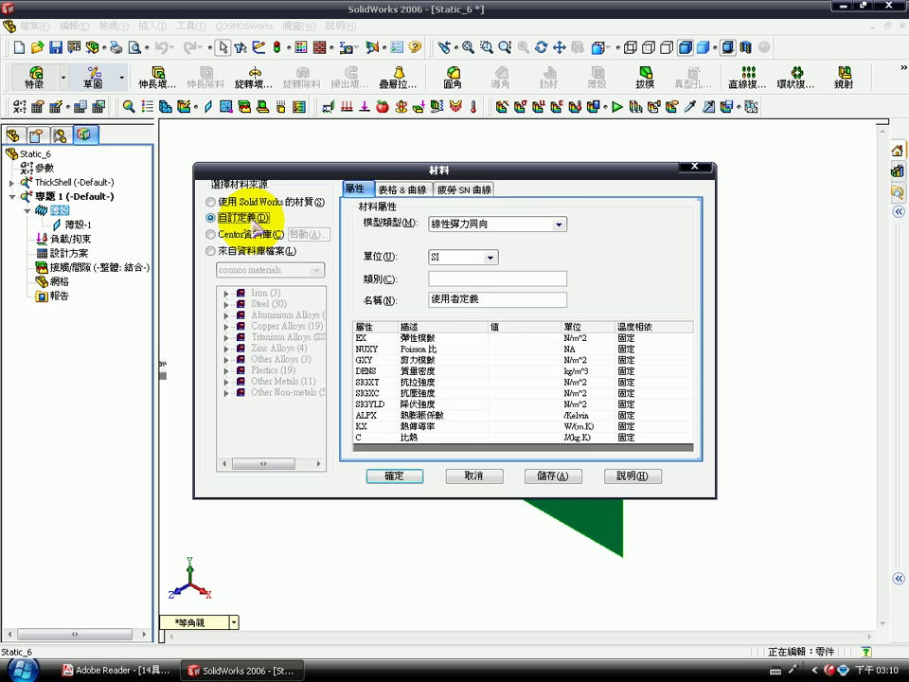
click(460, 281)
text(0.3)
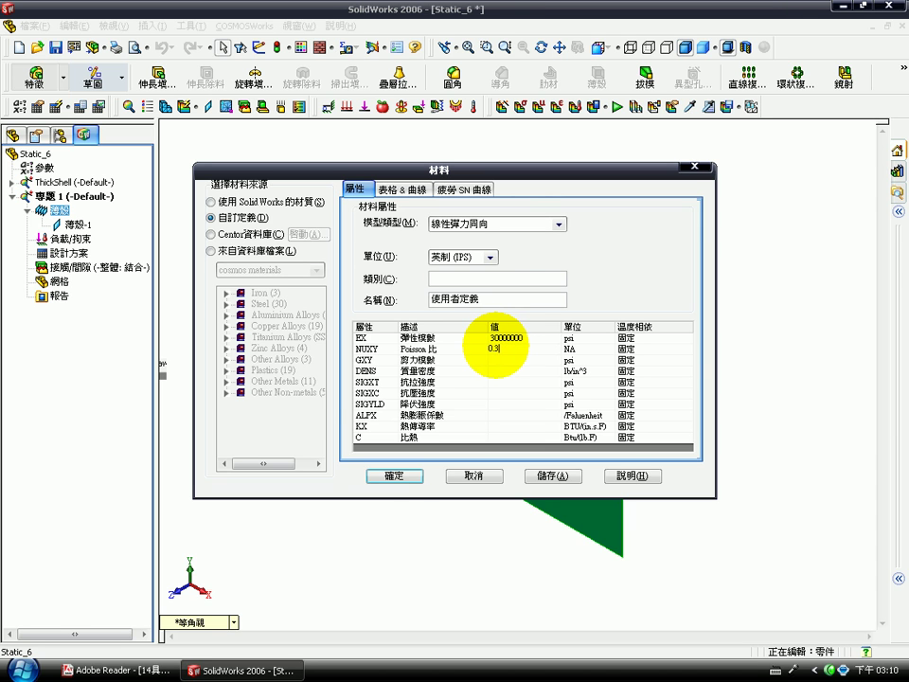
click(393, 477)
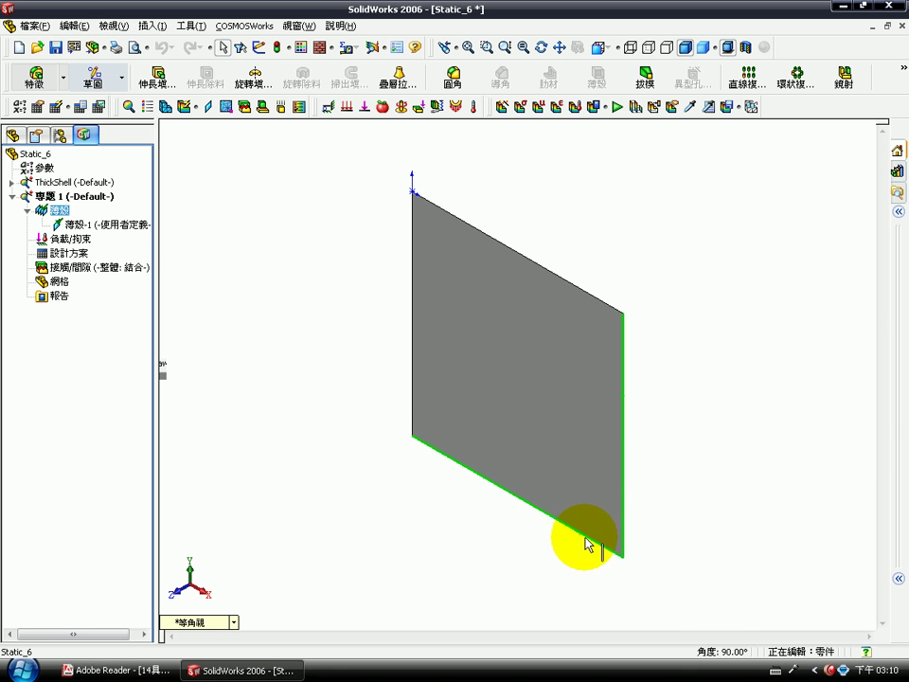
Restrain the right and bottom edges to Front Plane in inches, third translation fixed at 0.
click(330, 107)
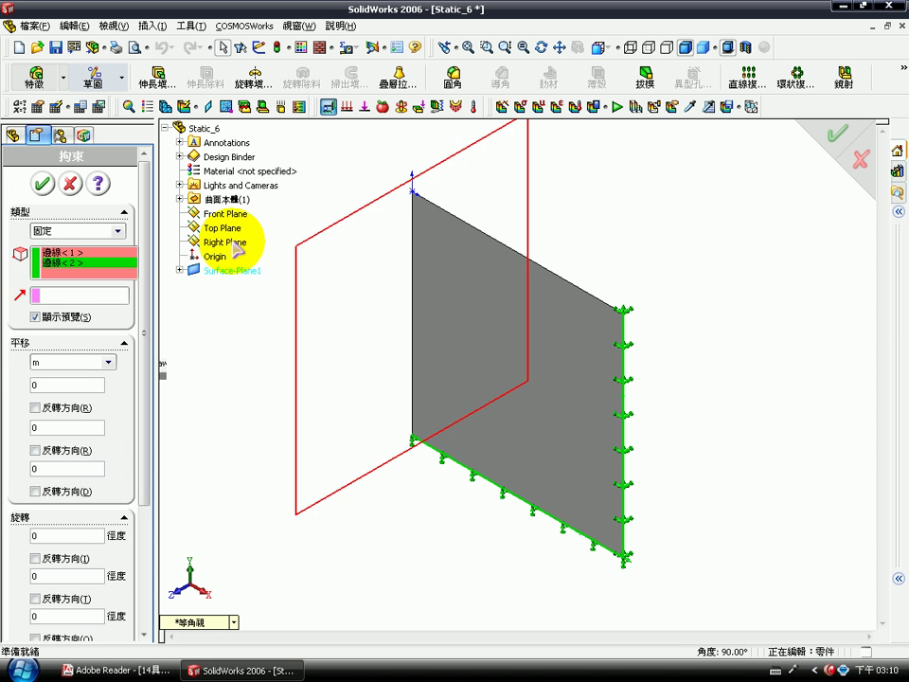
click(118, 230)
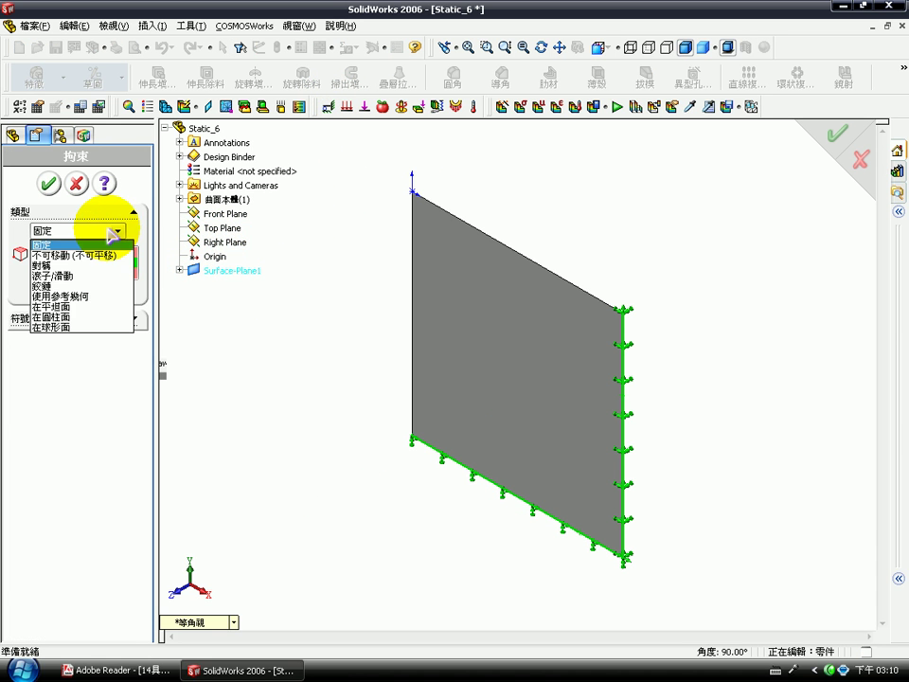
click(98, 298)
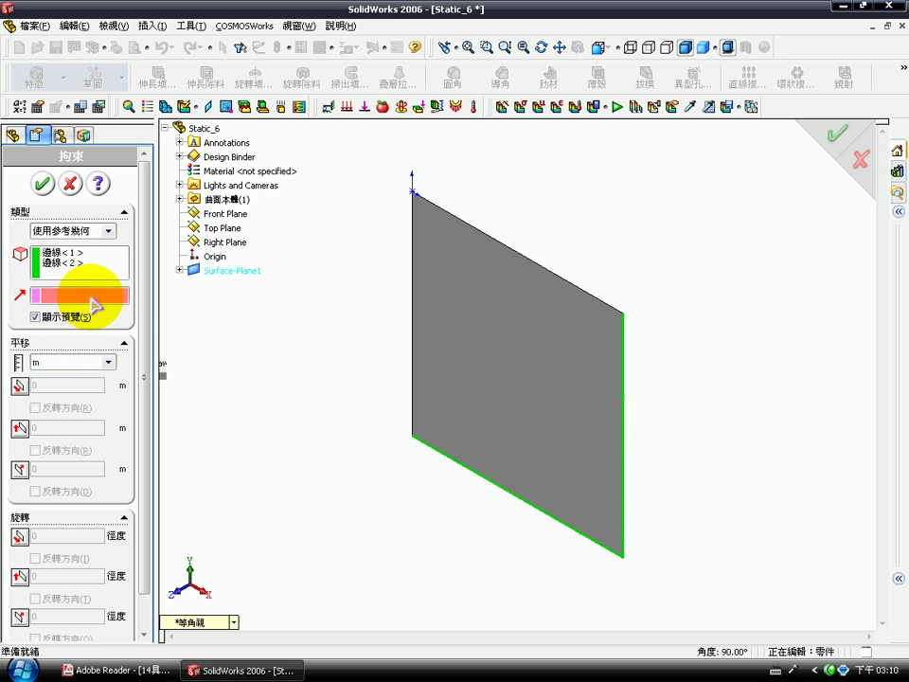
click(224, 213)
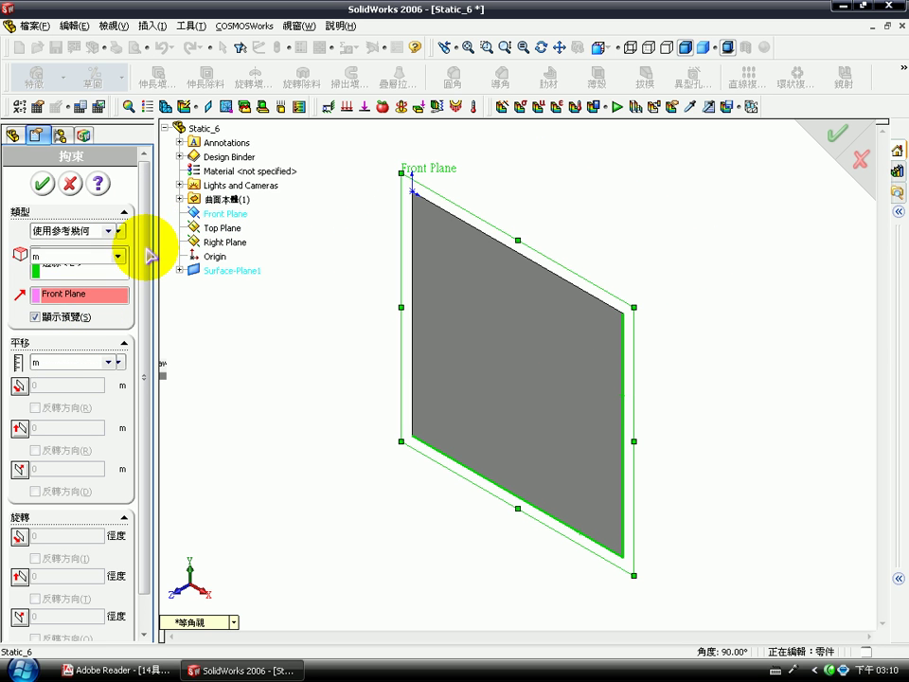
click(103, 363)
click(96, 408)
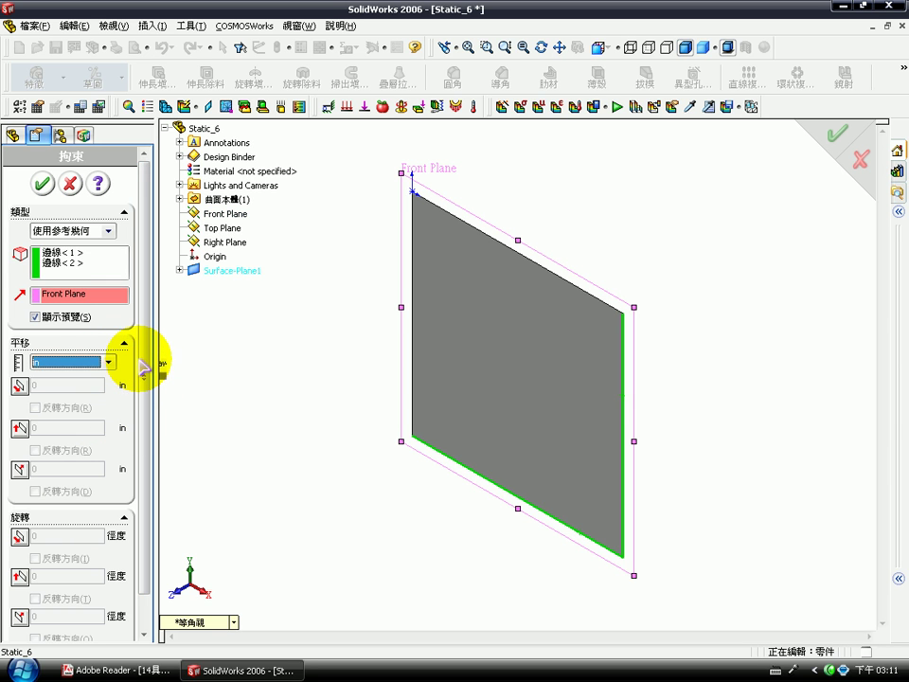
scroll(142, 368, down, 1)
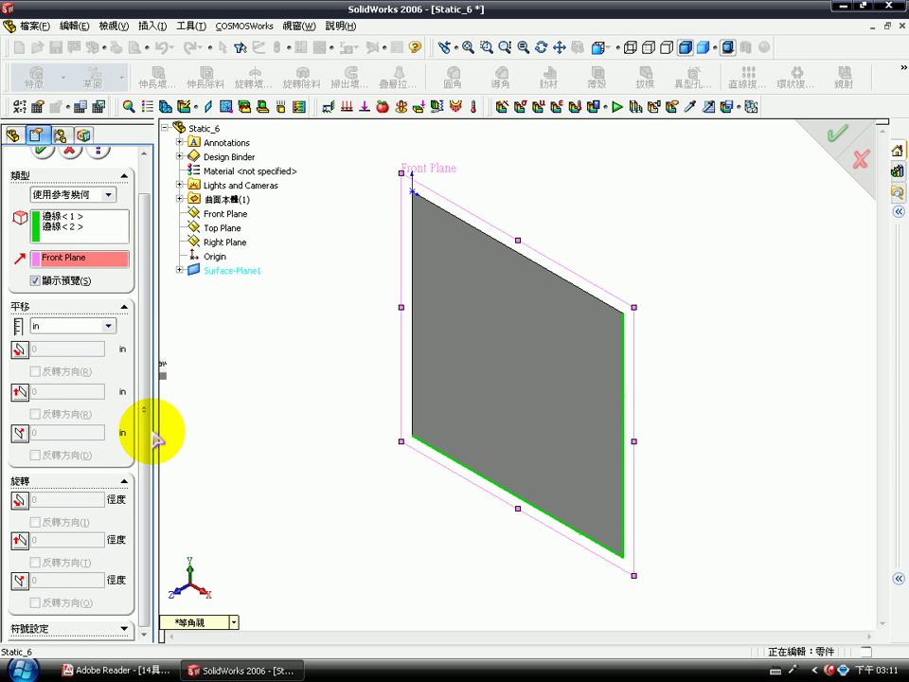
click(19, 433)
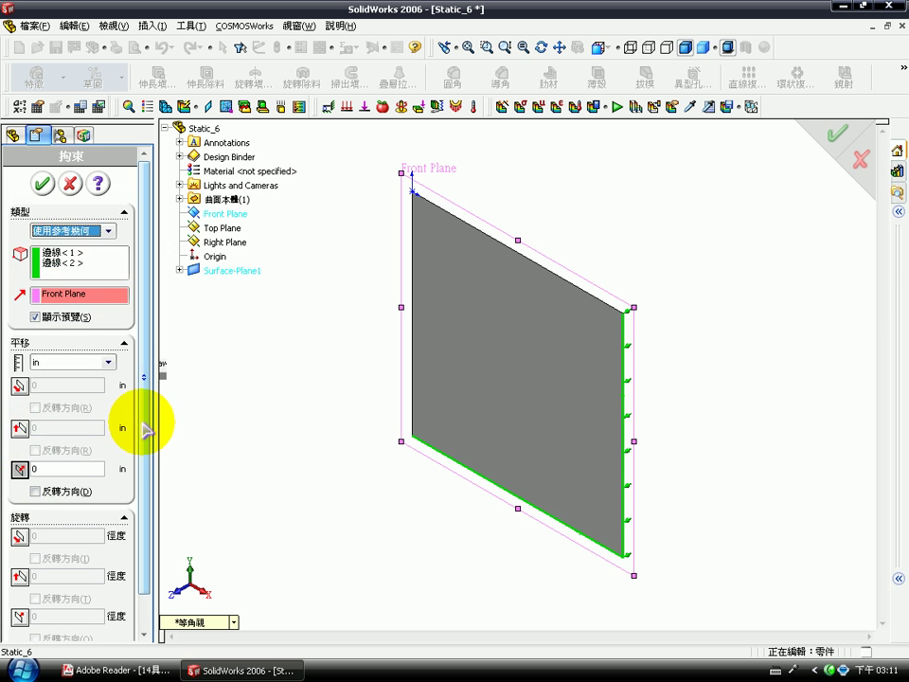
click(42, 183)
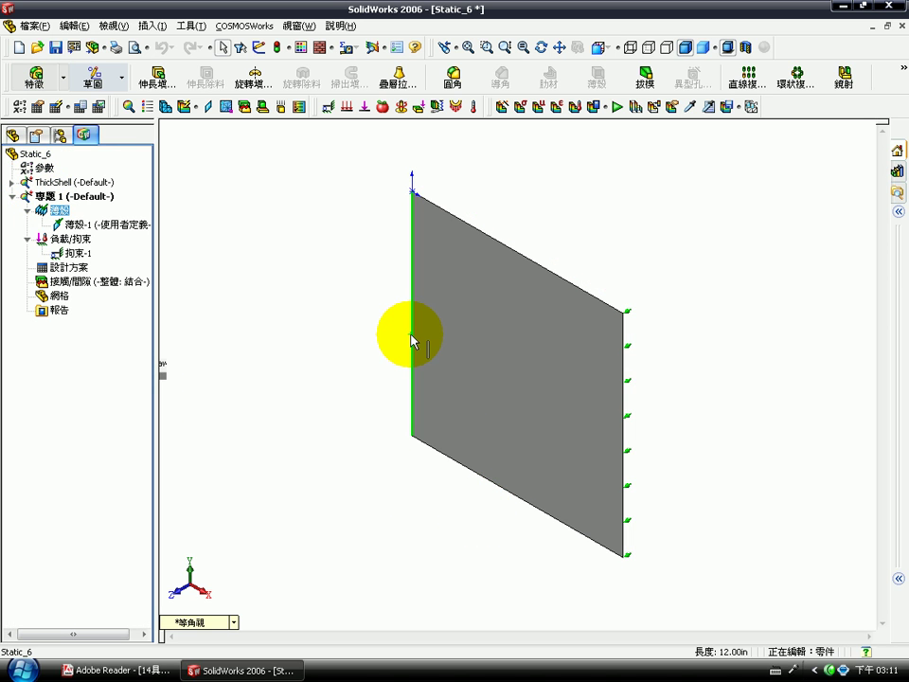
Restrain the left edge to Front Plane in inches: translation 1, rotations 2 and 3 at 0.
click(329, 106)
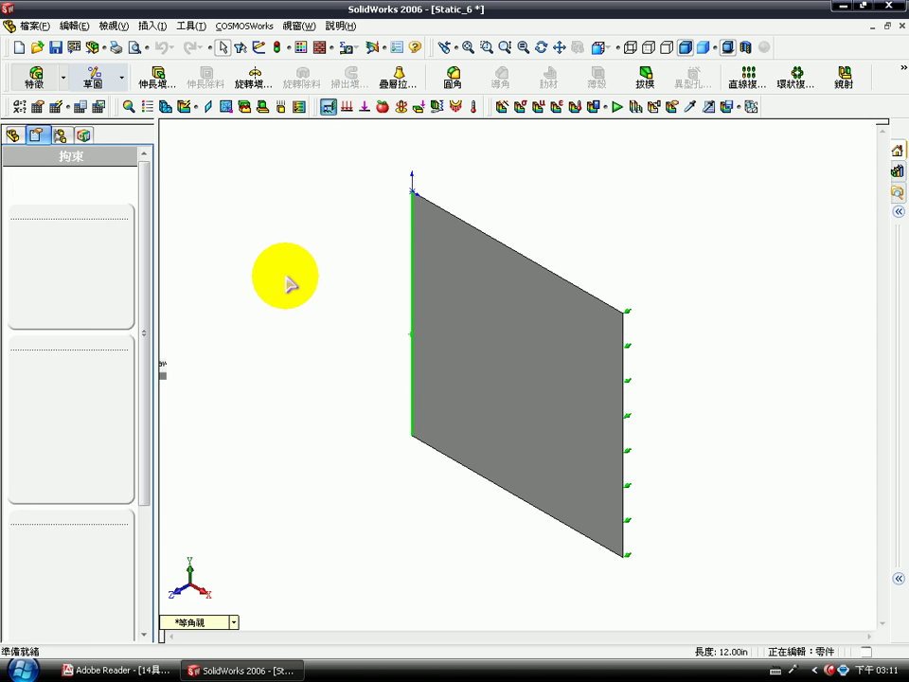
click(117, 232)
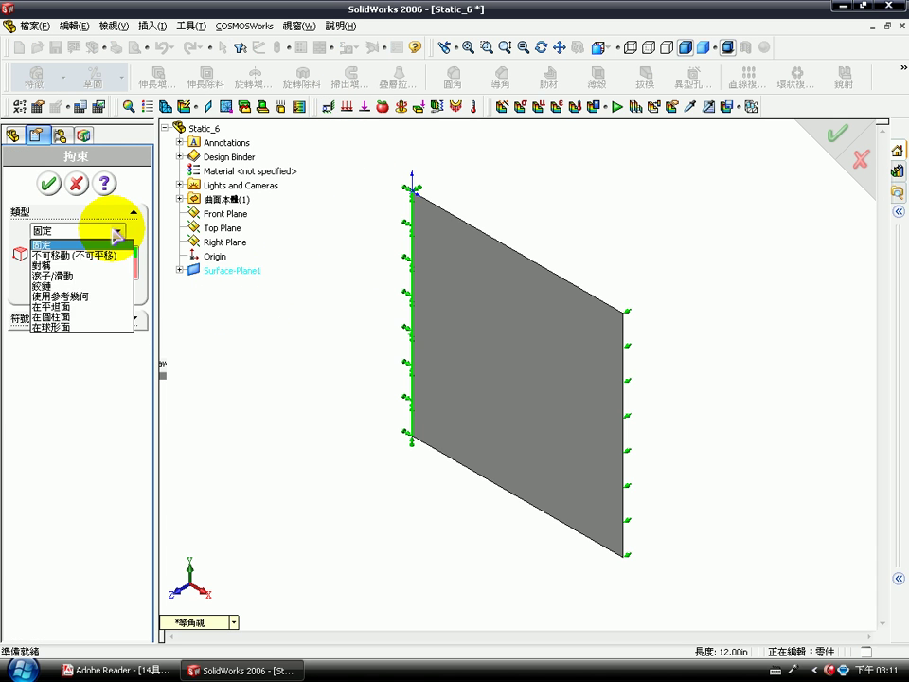
click(71, 297)
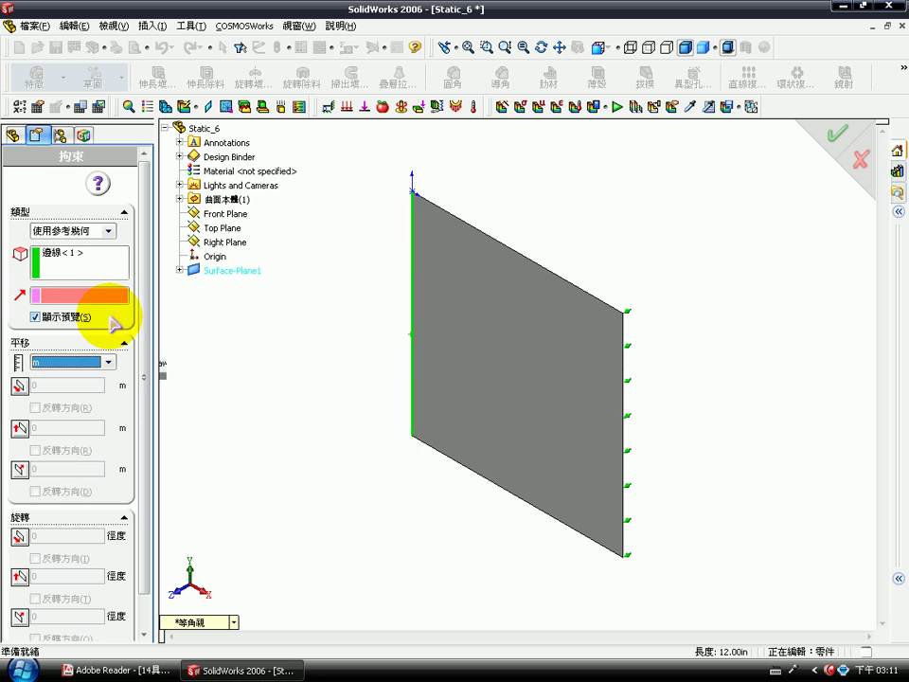
click(194, 213)
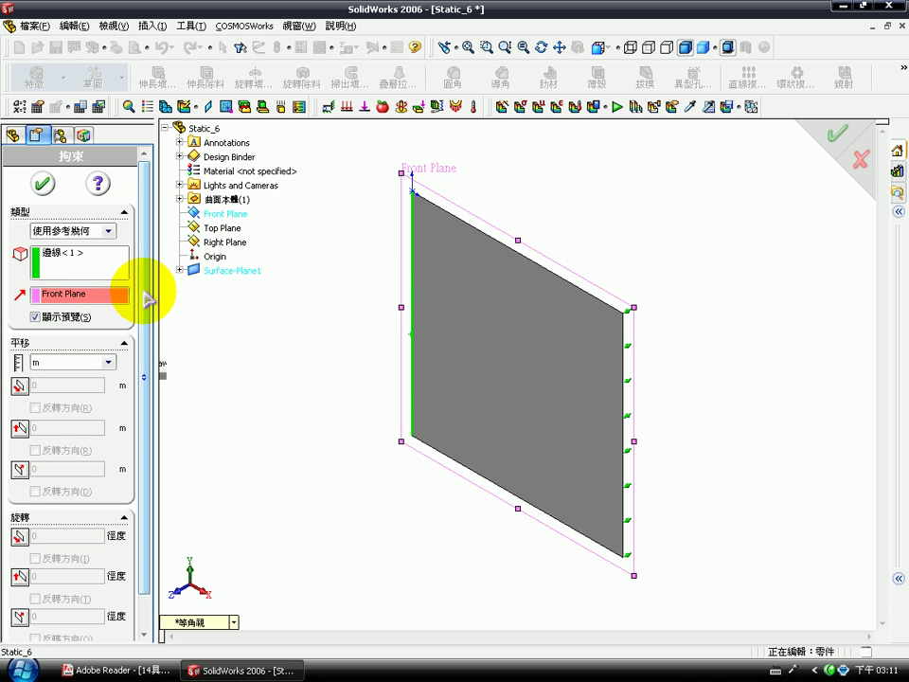
scroll(146, 301, down, 1)
click(75, 327)
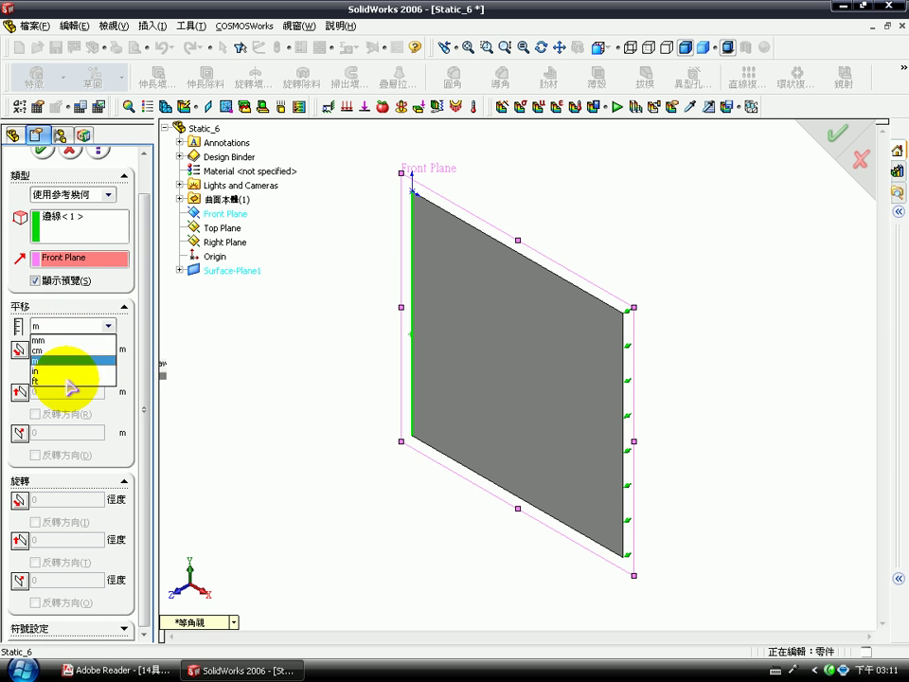
click(64, 372)
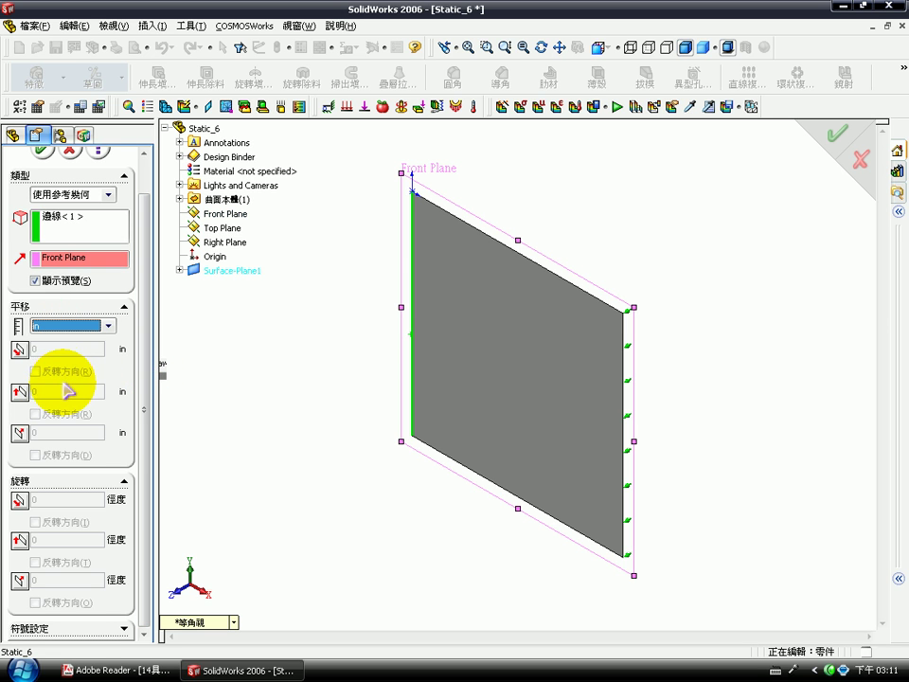
click(19, 350)
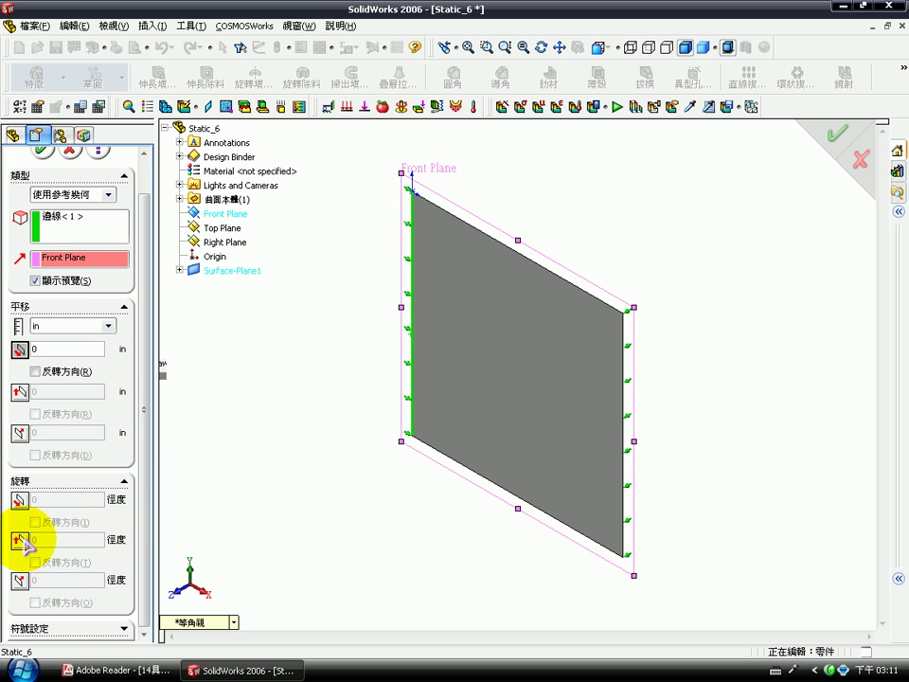
click(19, 539)
click(19, 617)
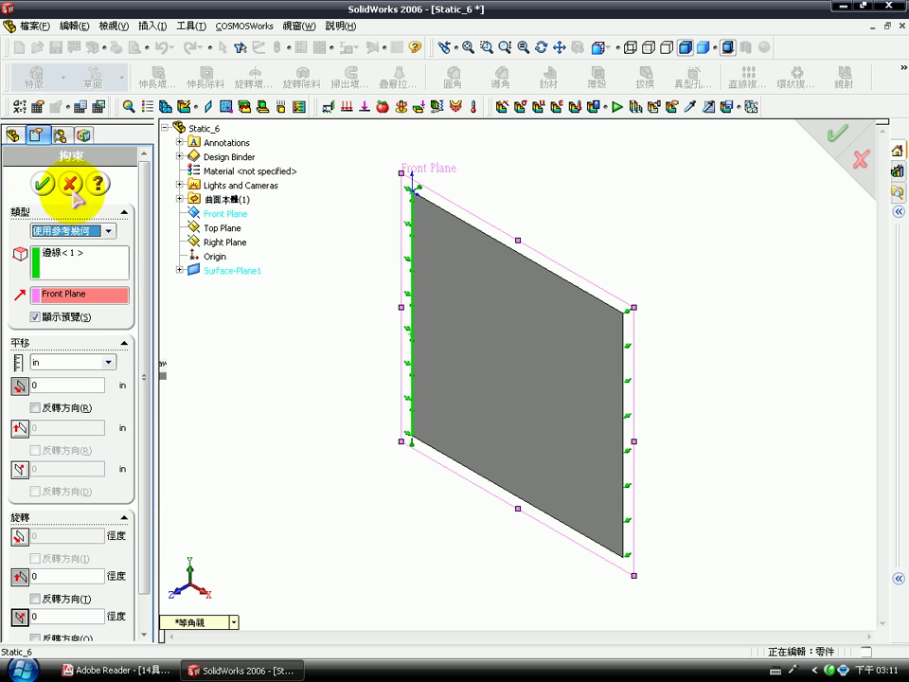
click(43, 184)
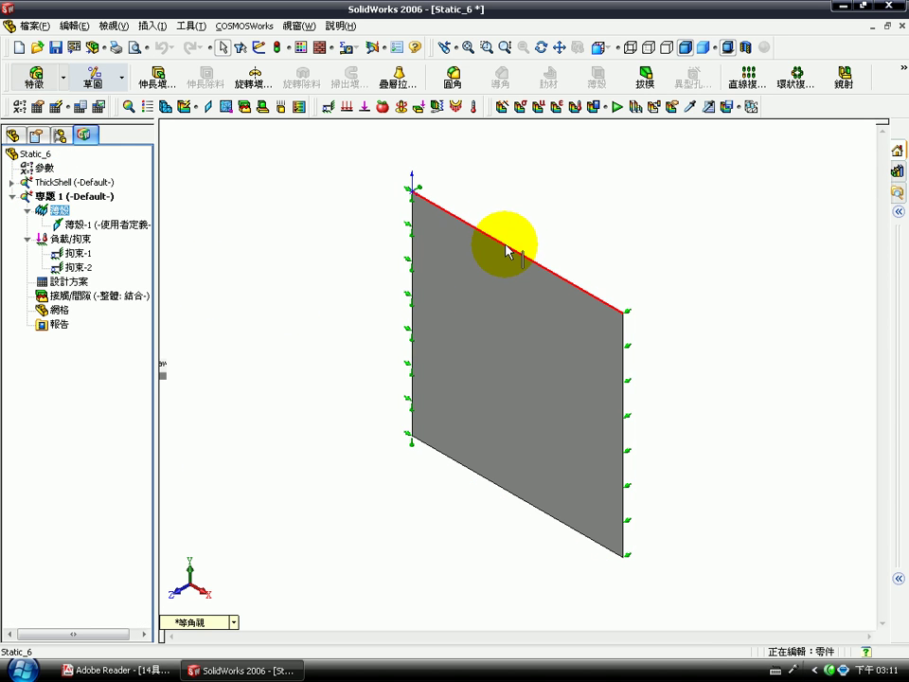
Restrain the top edge to Front Plane in inches: translation 2, rotations 1 and 3 at 0.
click(328, 107)
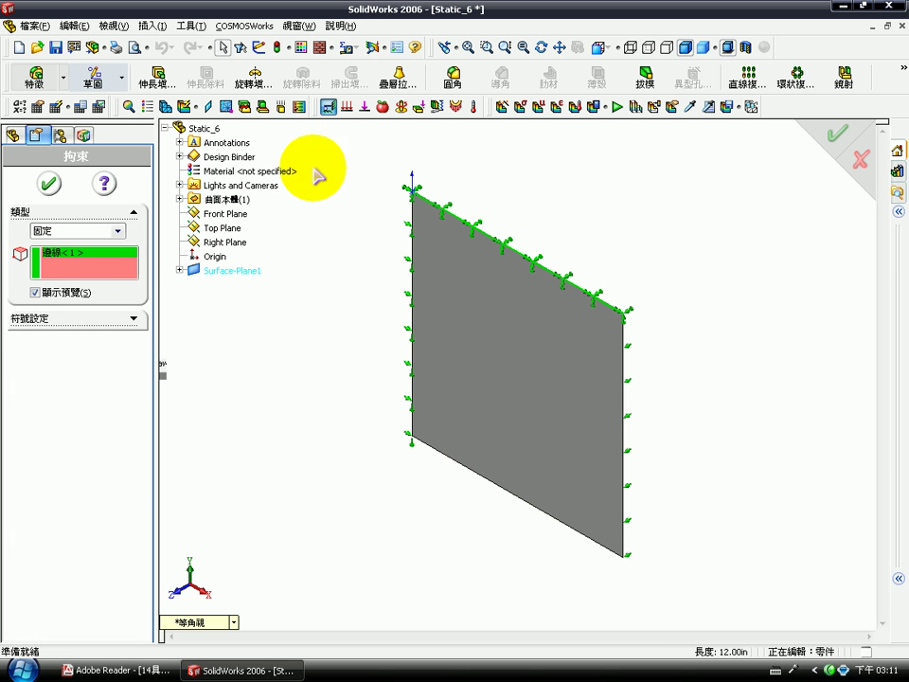
click(118, 230)
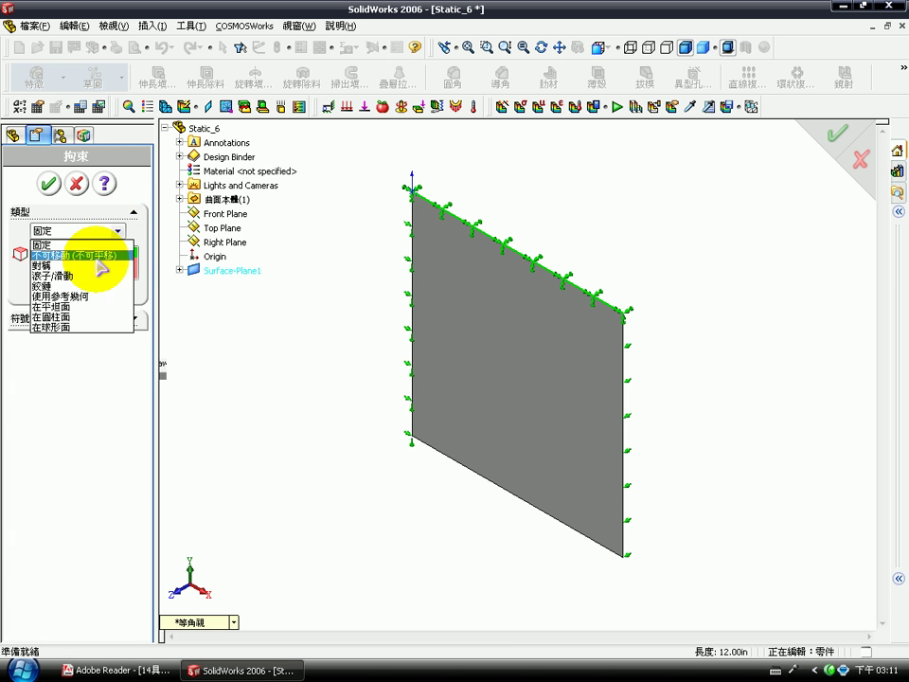
click(101, 305)
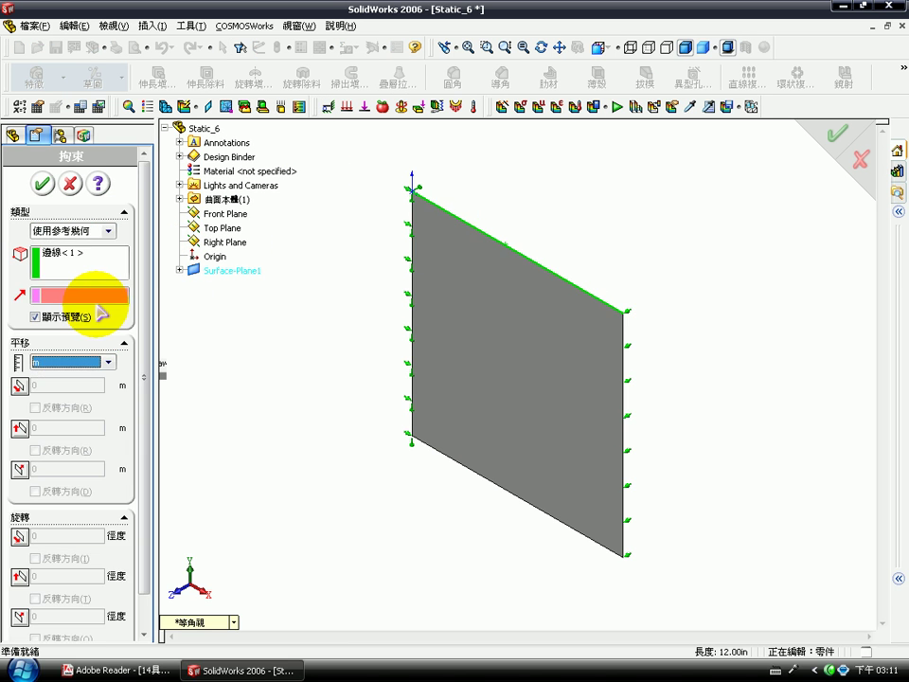
click(220, 214)
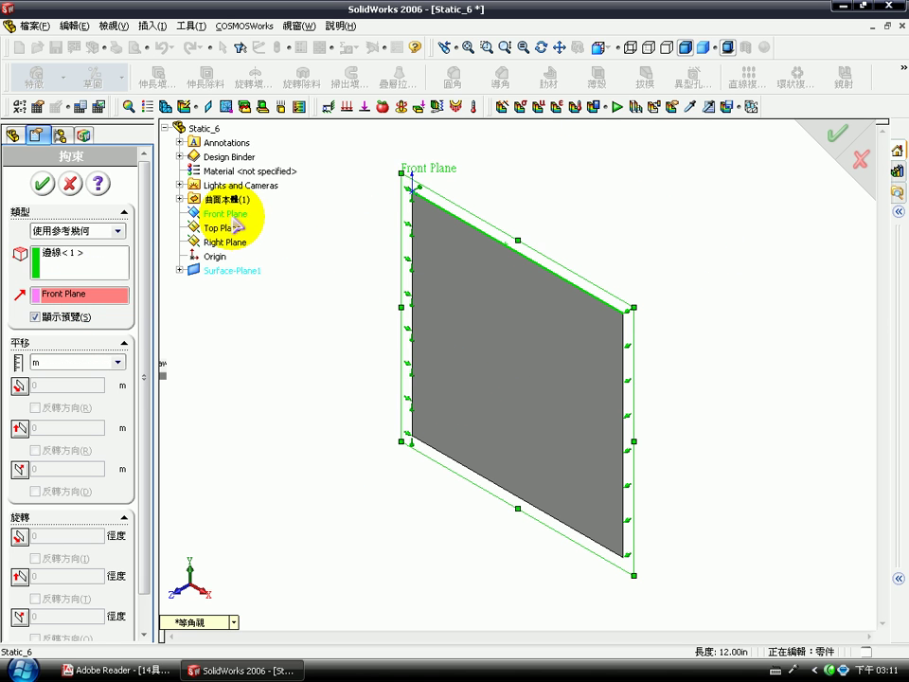
click(110, 362)
click(83, 408)
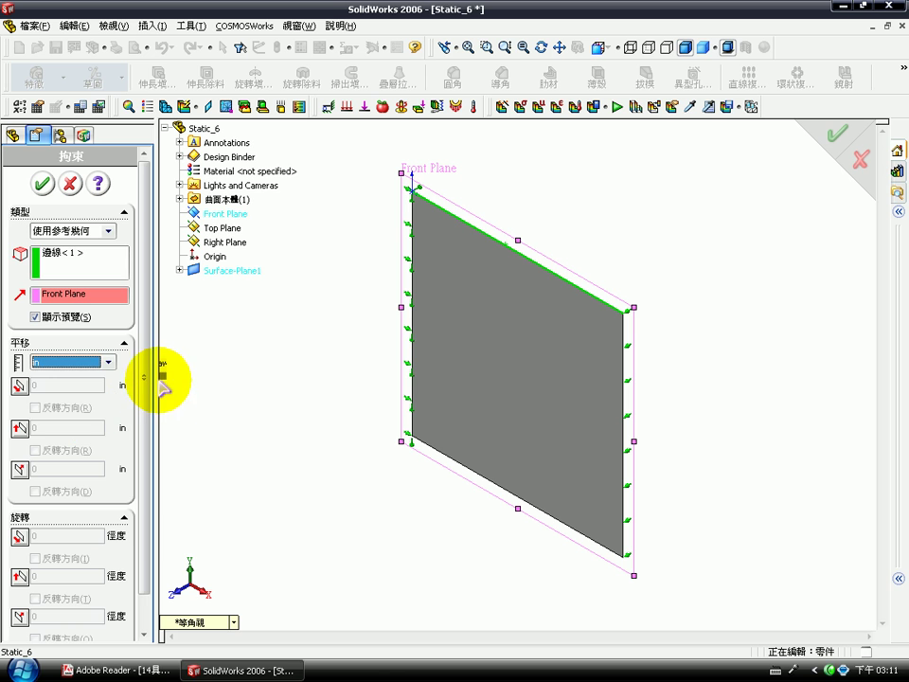
scroll(151, 398, down, 1)
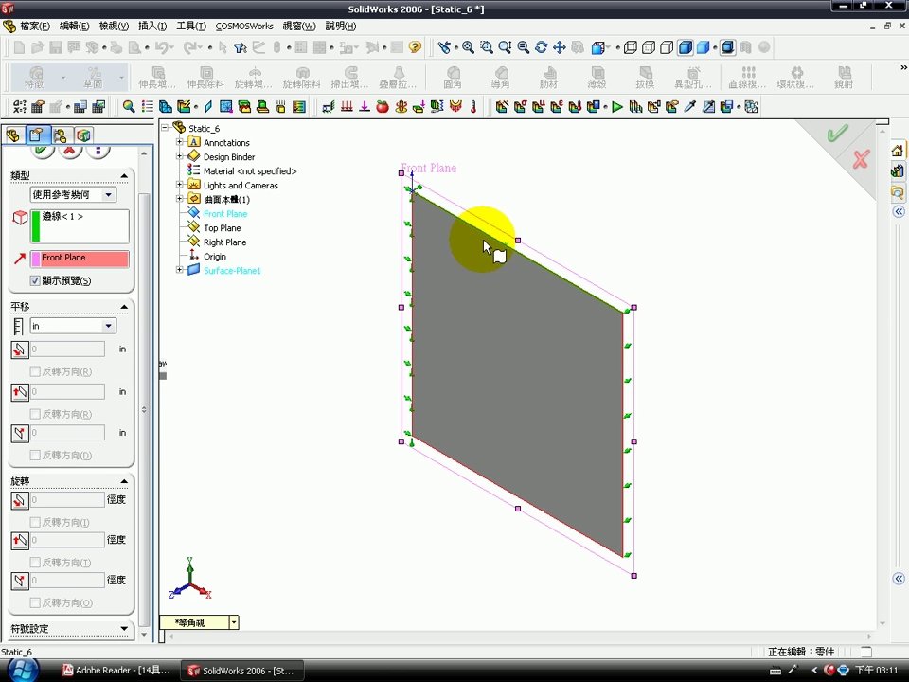
click(20, 392)
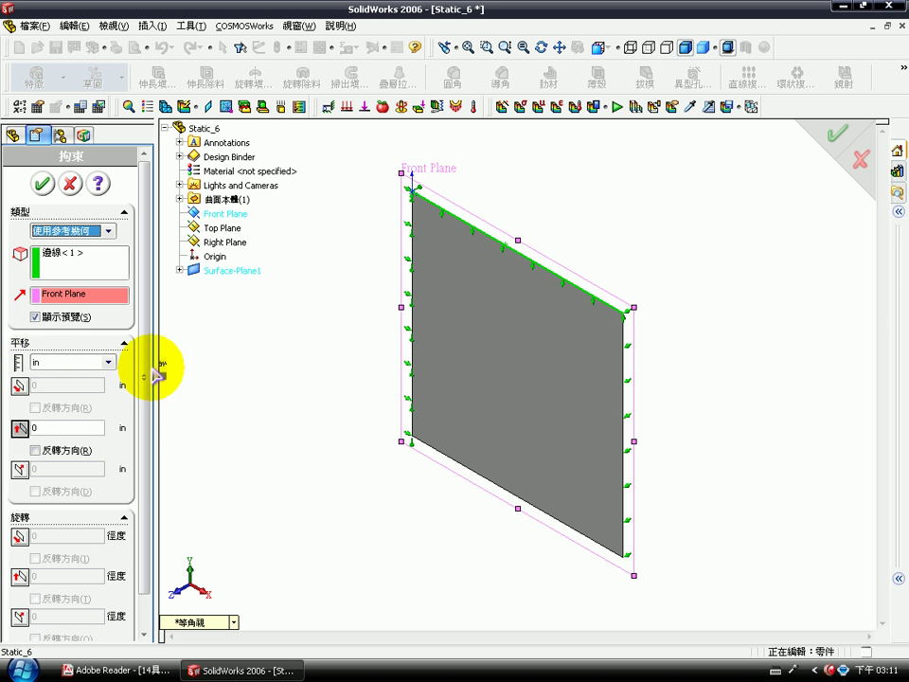
scroll(149, 417, down, 1)
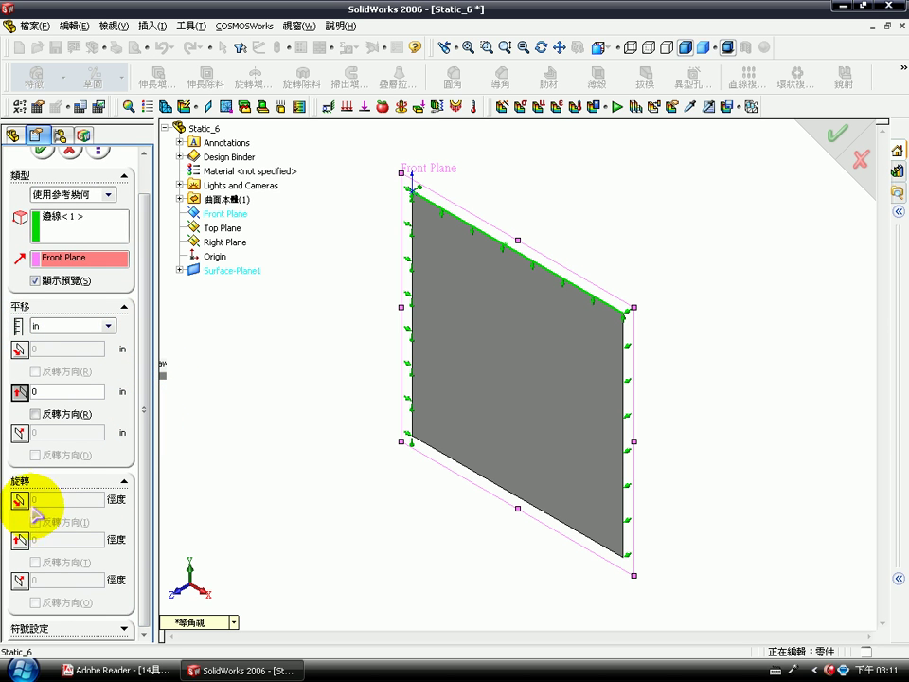
click(19, 500)
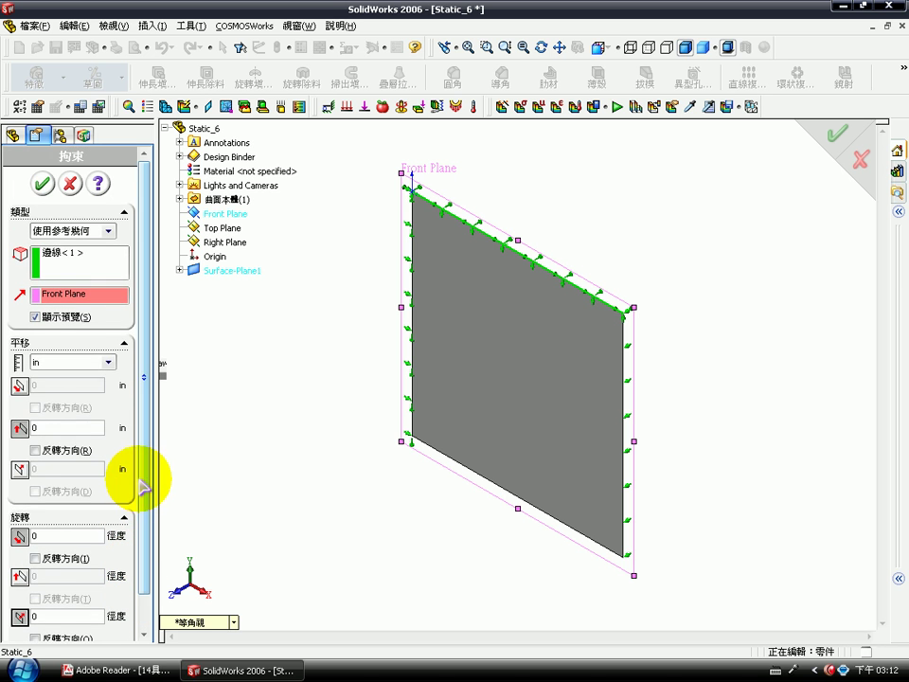
click(42, 183)
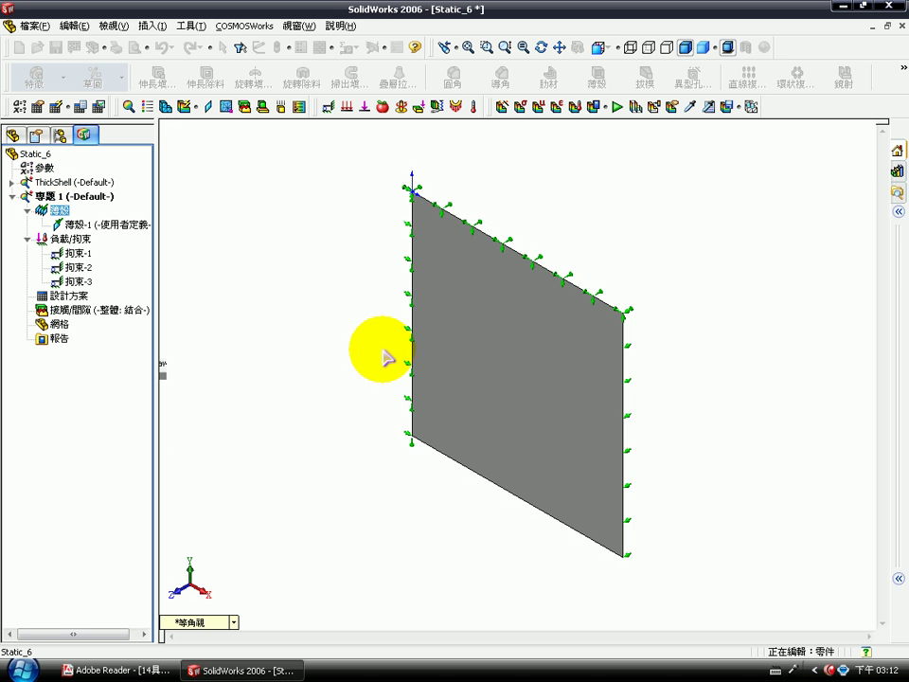
Add restraint 拘束-4 on the plate face, Front Plane-referenced in inches, third rotation at 0.
click(481, 403)
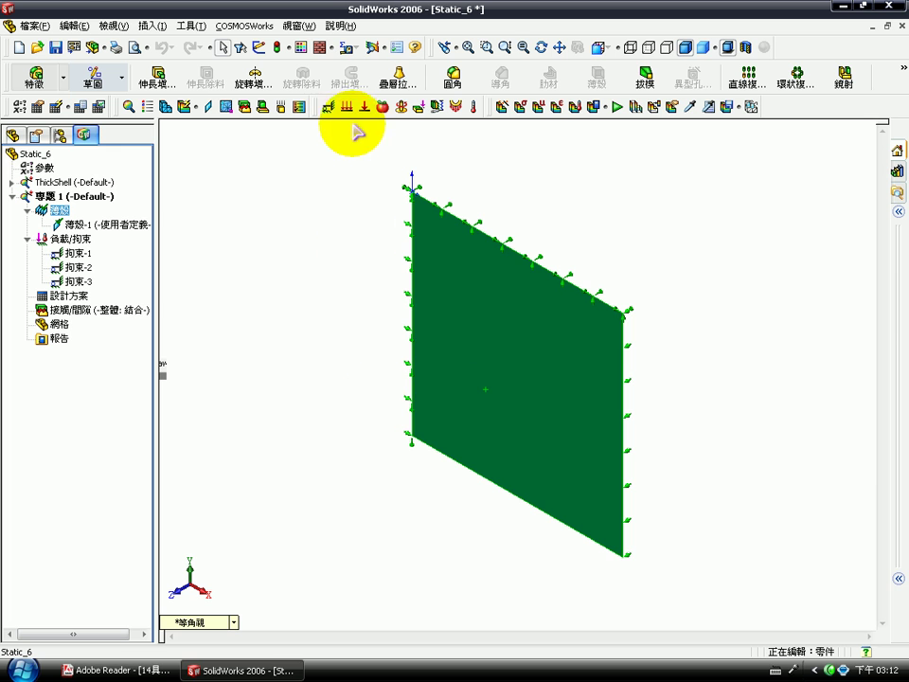
click(328, 107)
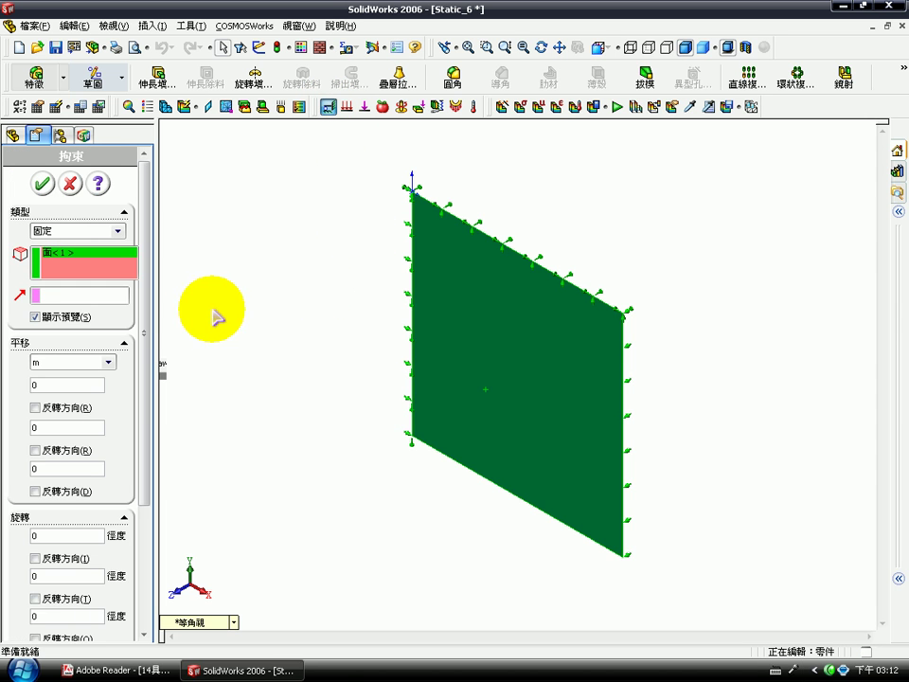
click(118, 231)
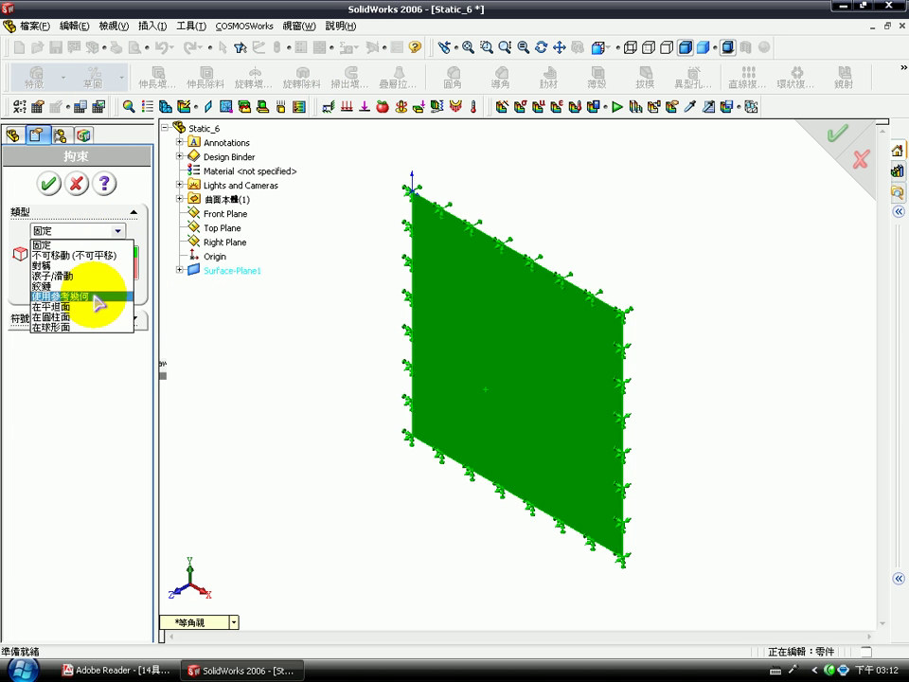
click(95, 296)
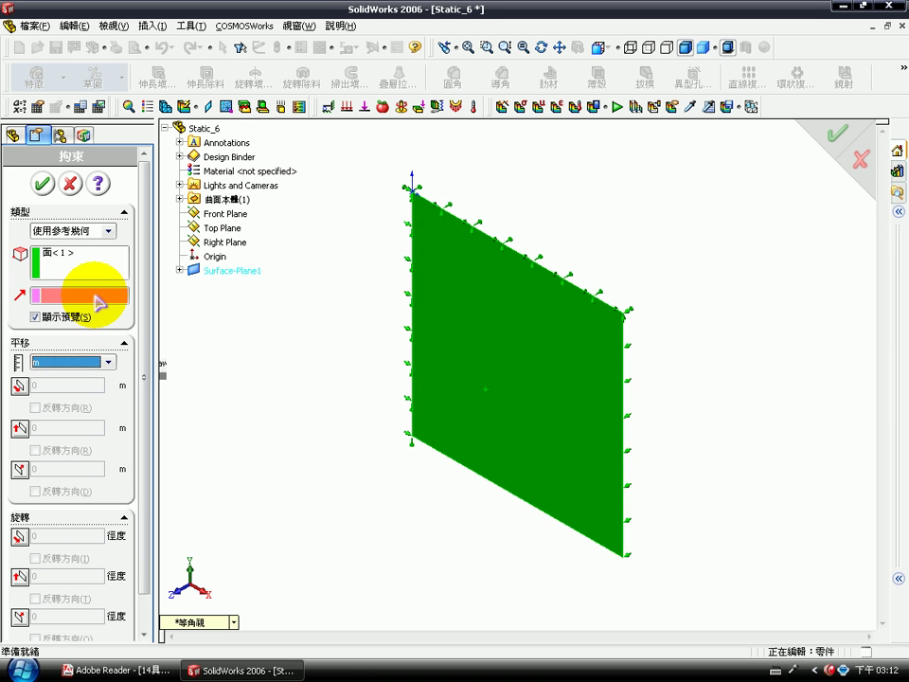
click(216, 214)
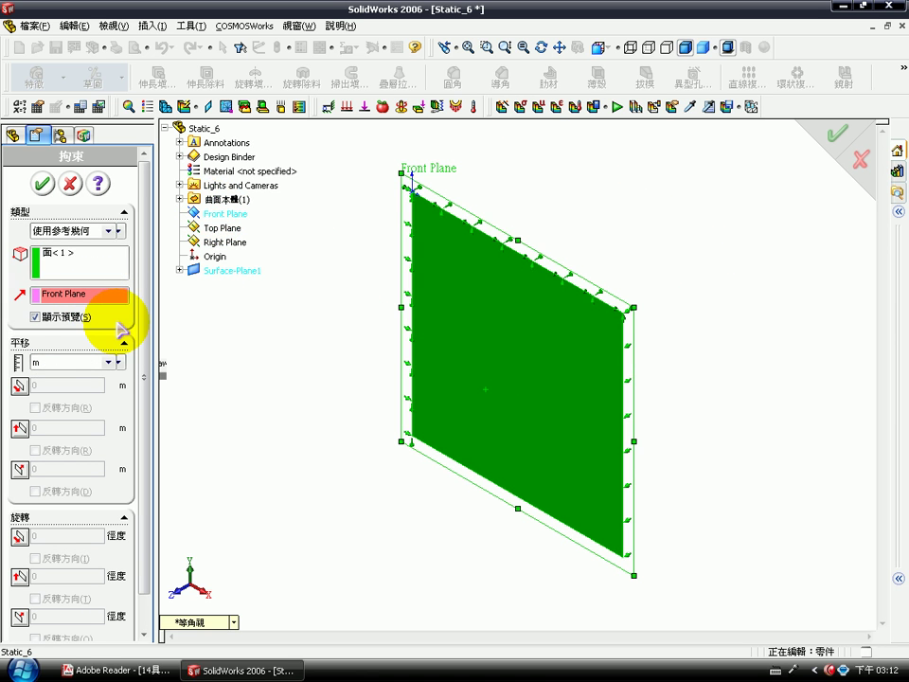
click(108, 361)
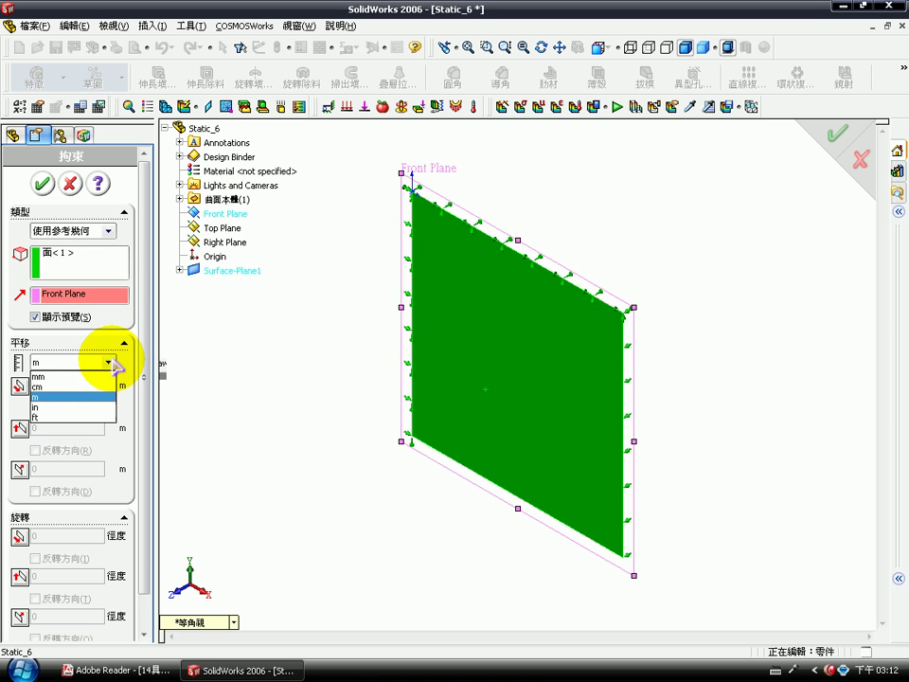
click(86, 409)
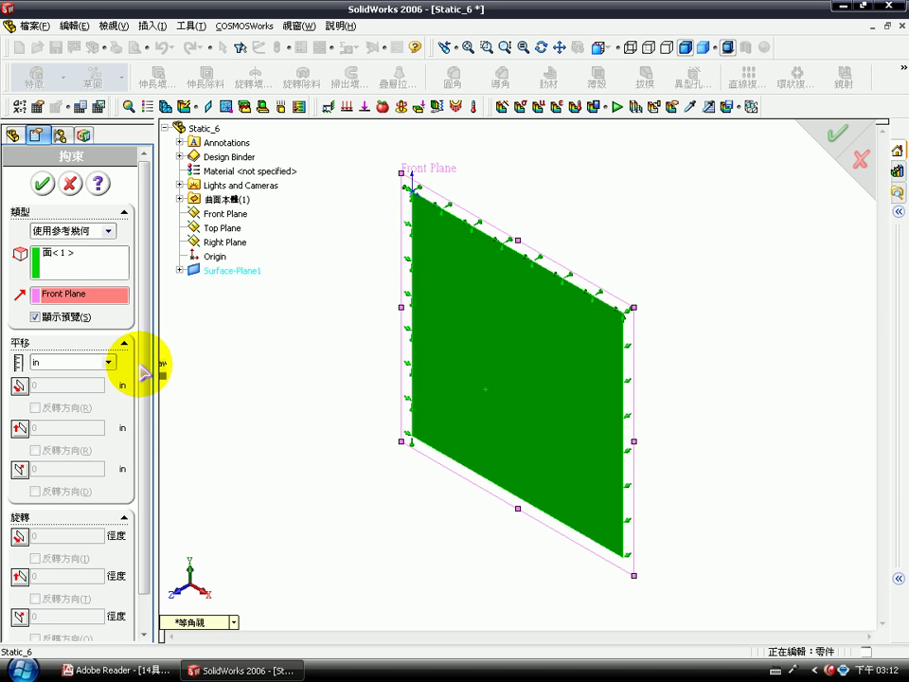
scroll(144, 372, down, 2)
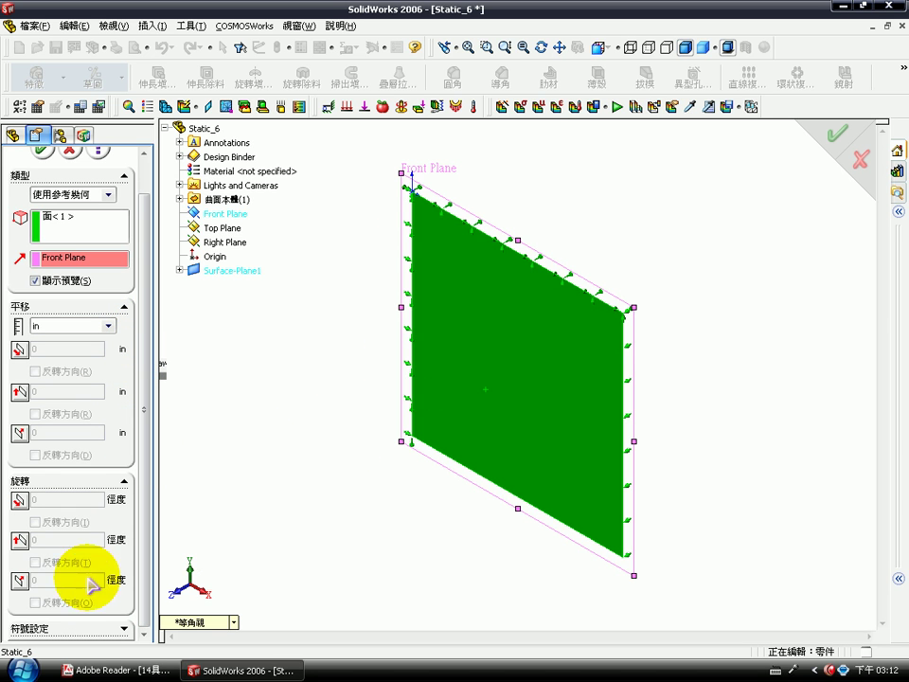
click(19, 580)
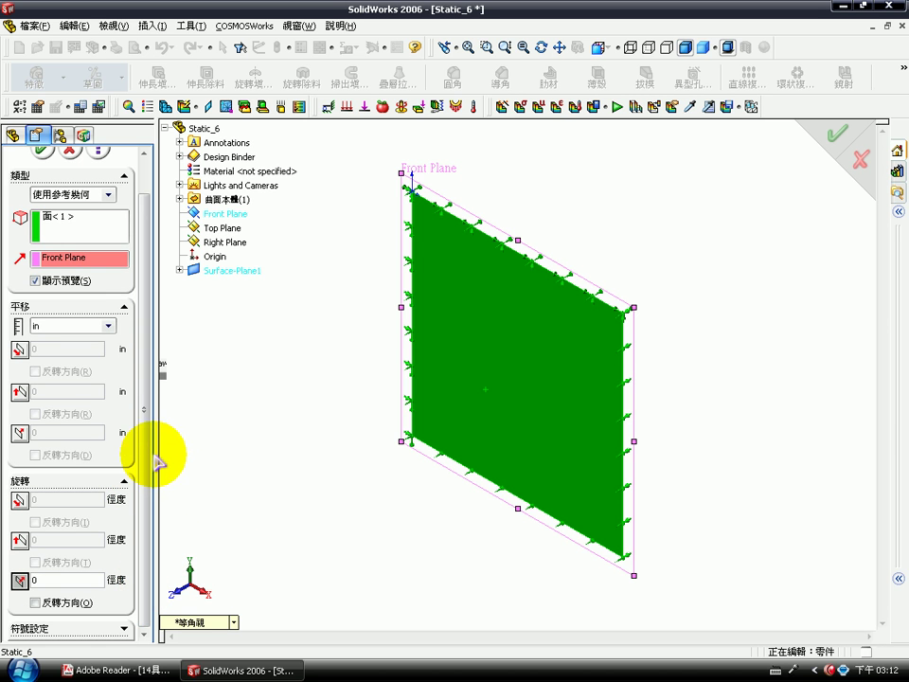
scroll(149, 438, up, 1)
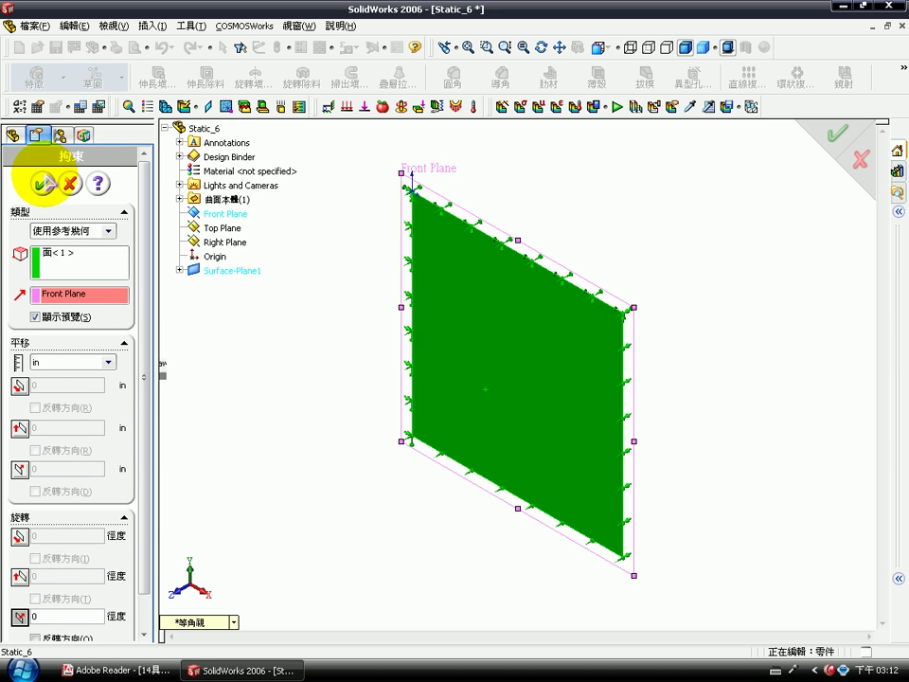
click(42, 182)
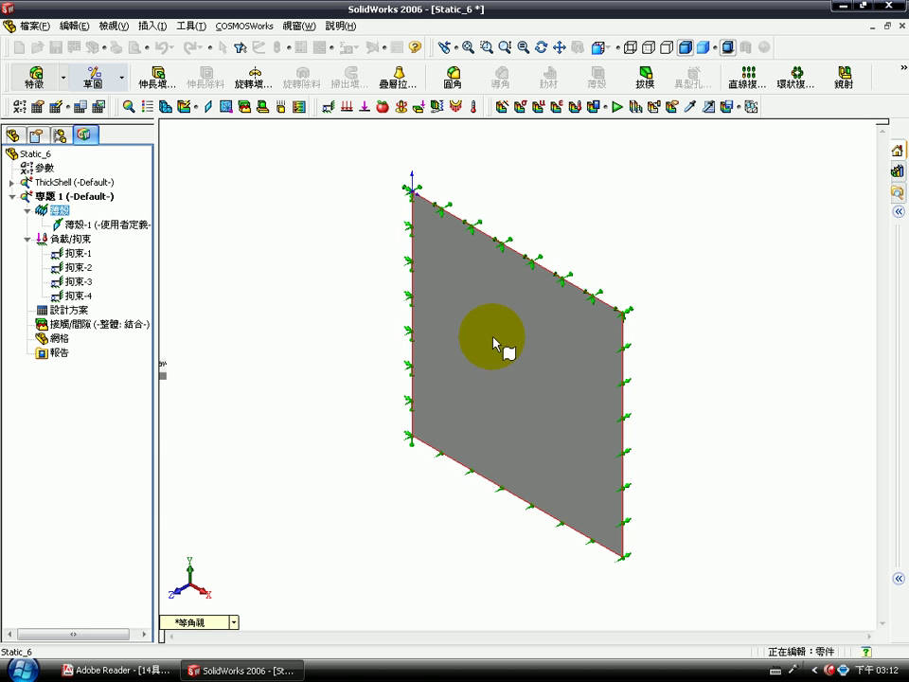
click(497, 345)
Add Pressure-1 of 30 psi, in English (IPS) units, normal to the selected plate face.
click(347, 106)
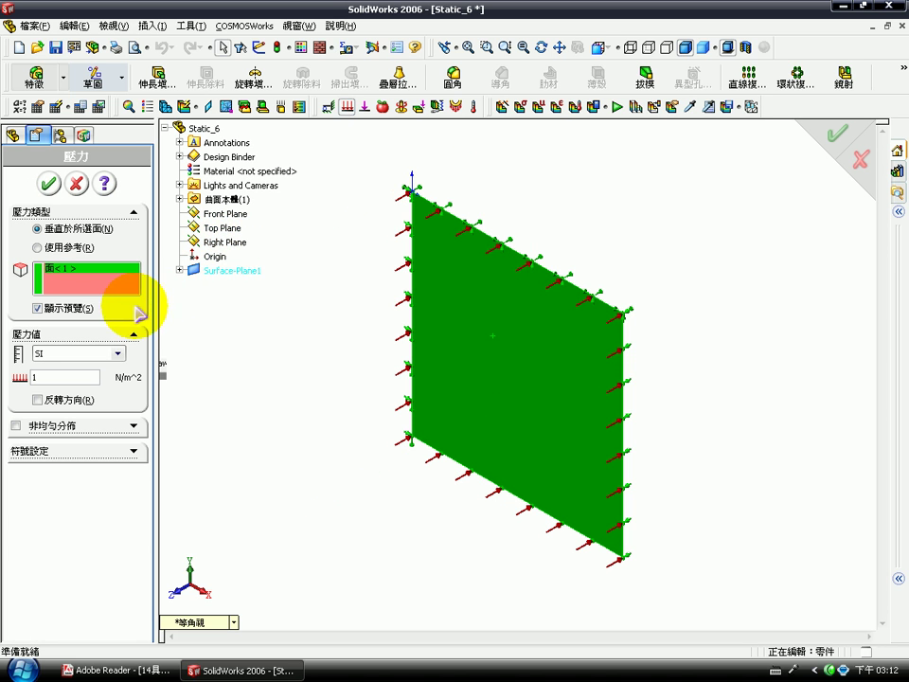
click(89, 352)
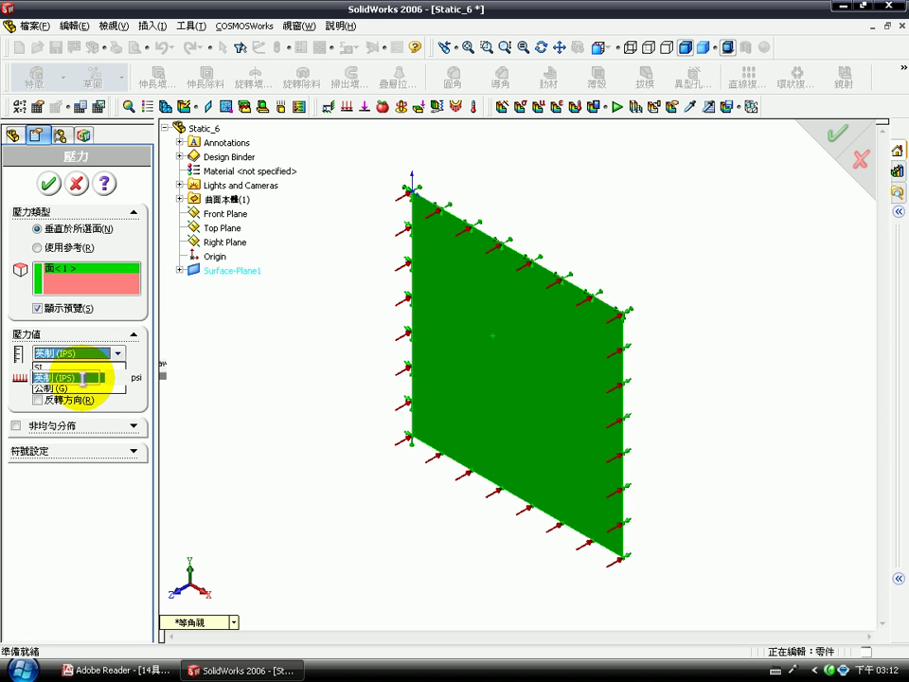
click(83, 378)
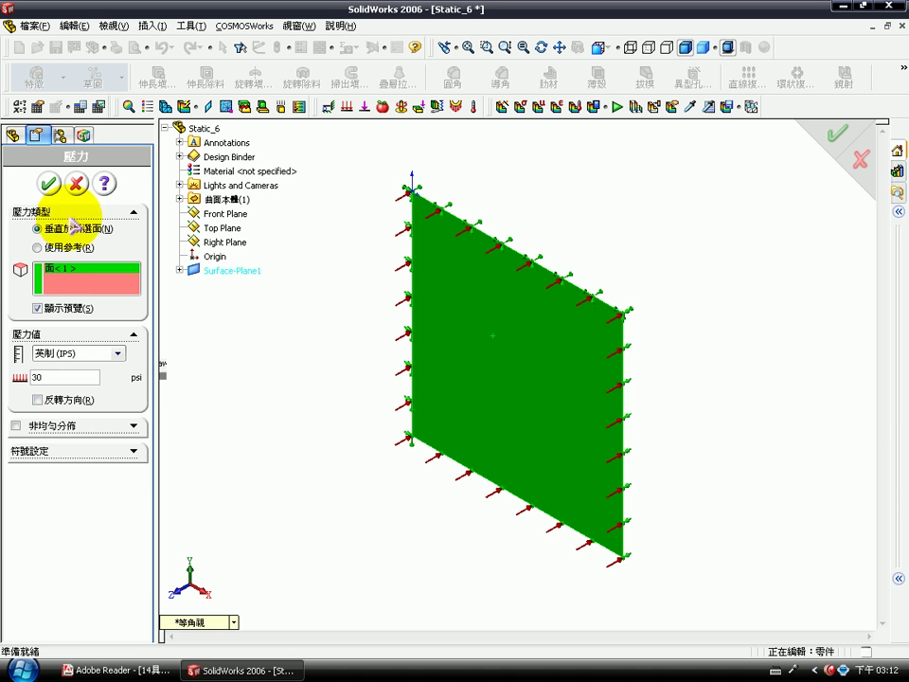
click(50, 183)
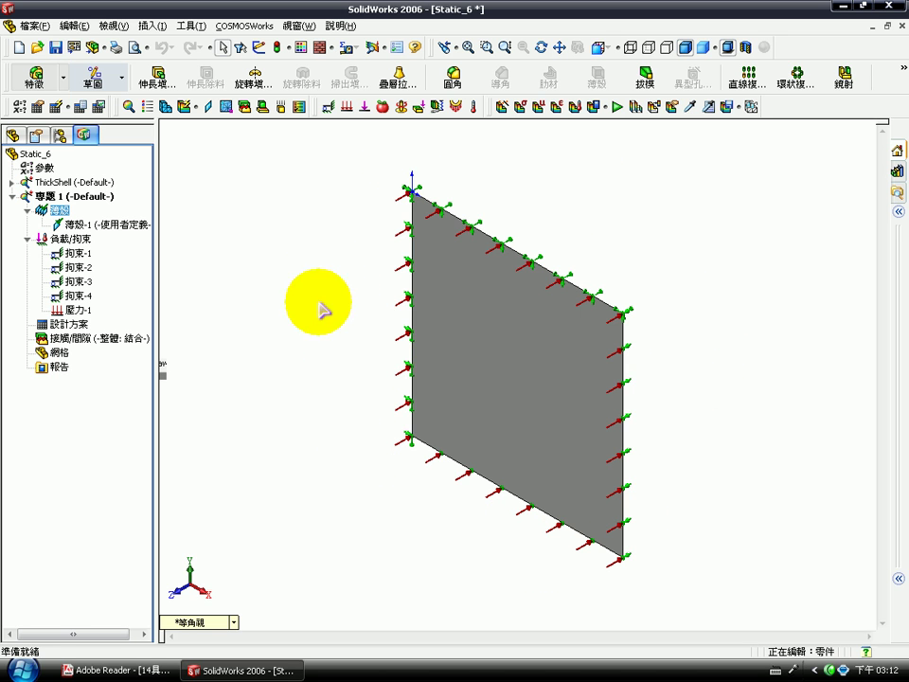
Define design scenarios on parameter t with thicknesses 1.2, 2.4 and 3.6 in.
click(38, 107)
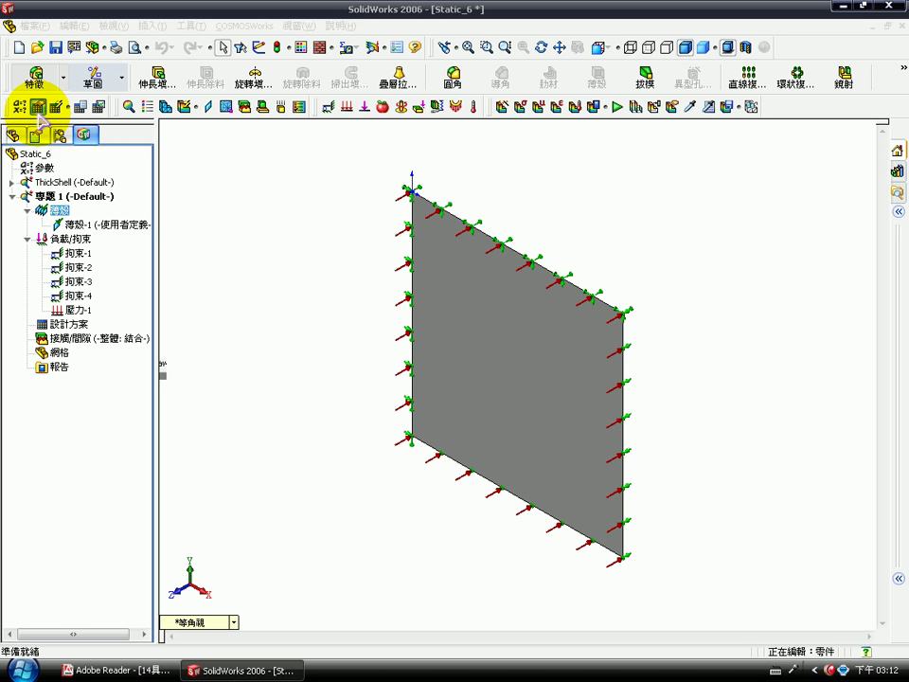
click(324, 284)
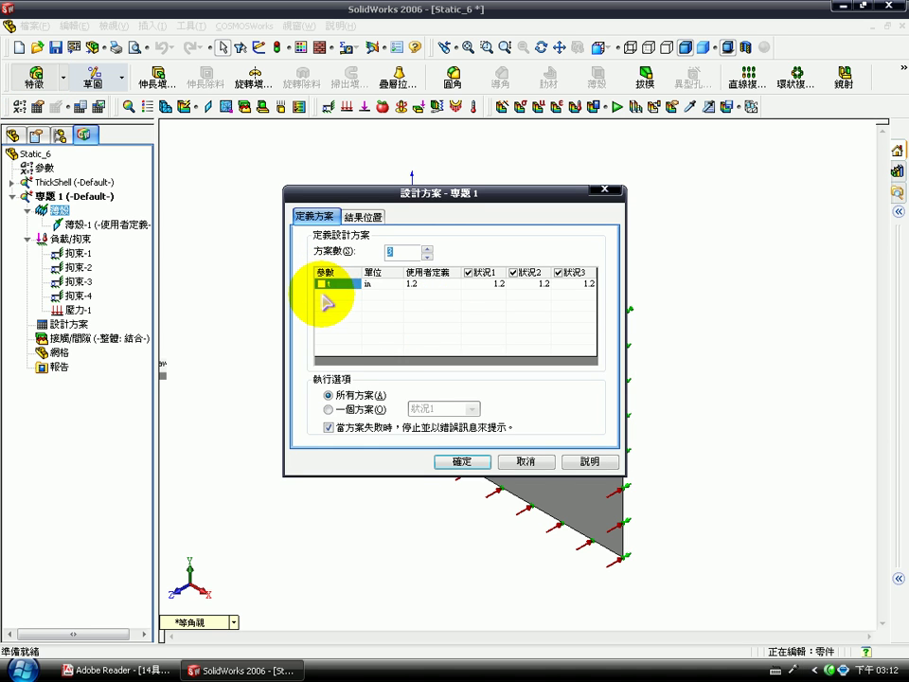
click(533, 361)
text(3.6)
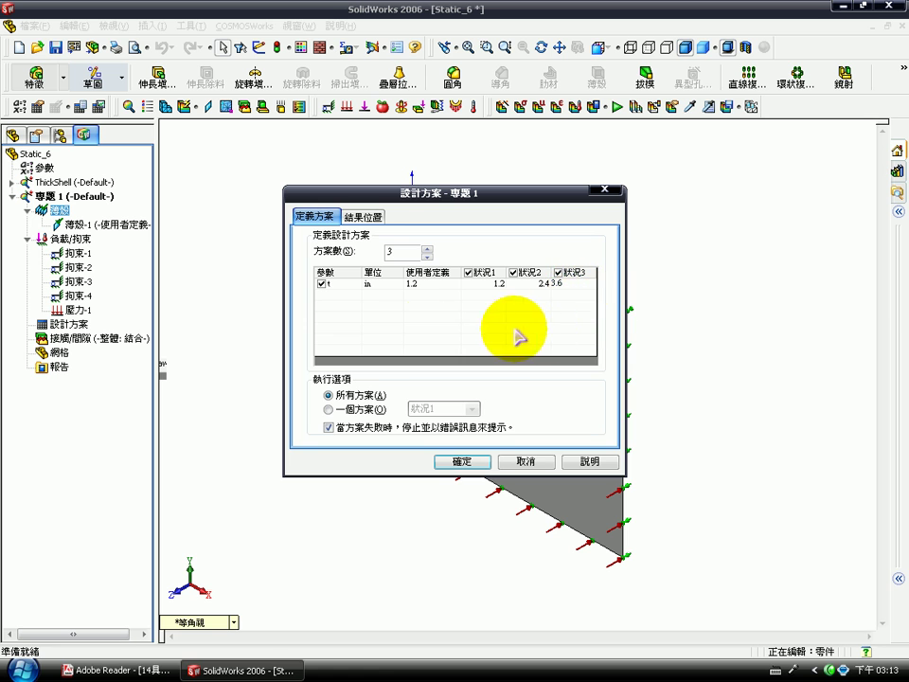
click(431, 329)
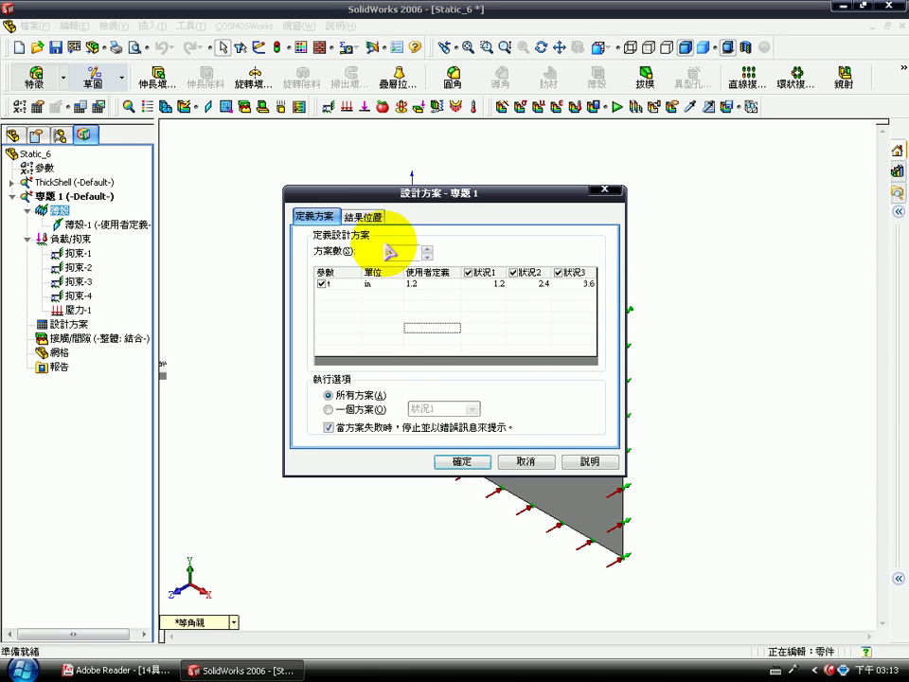
Add the plate's top-left corner vertex as the scenario result location and confirm.
click(363, 217)
drag(345, 191, 171, 192)
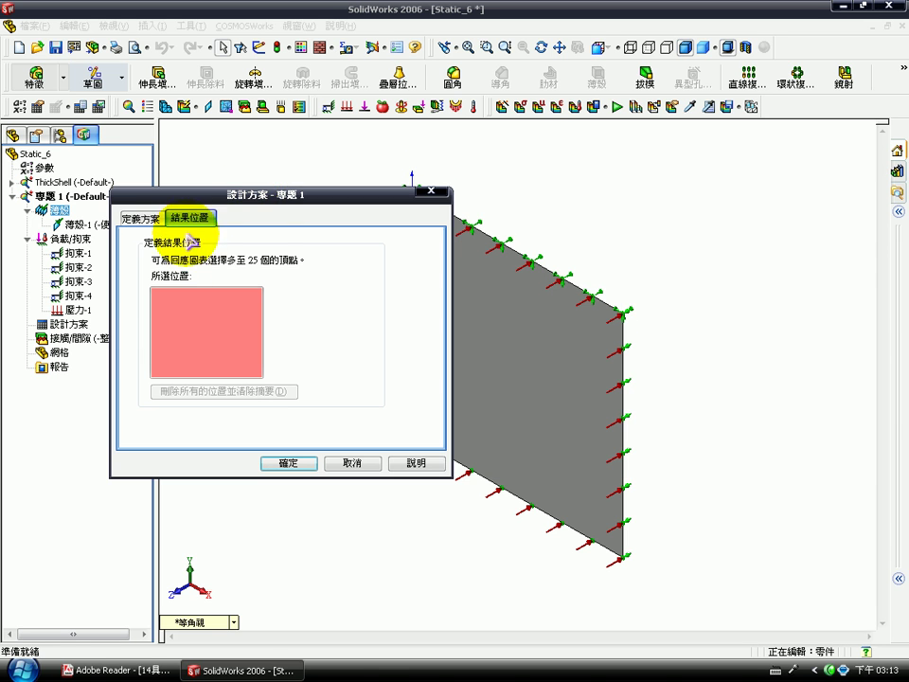
drag(272, 189, 189, 182)
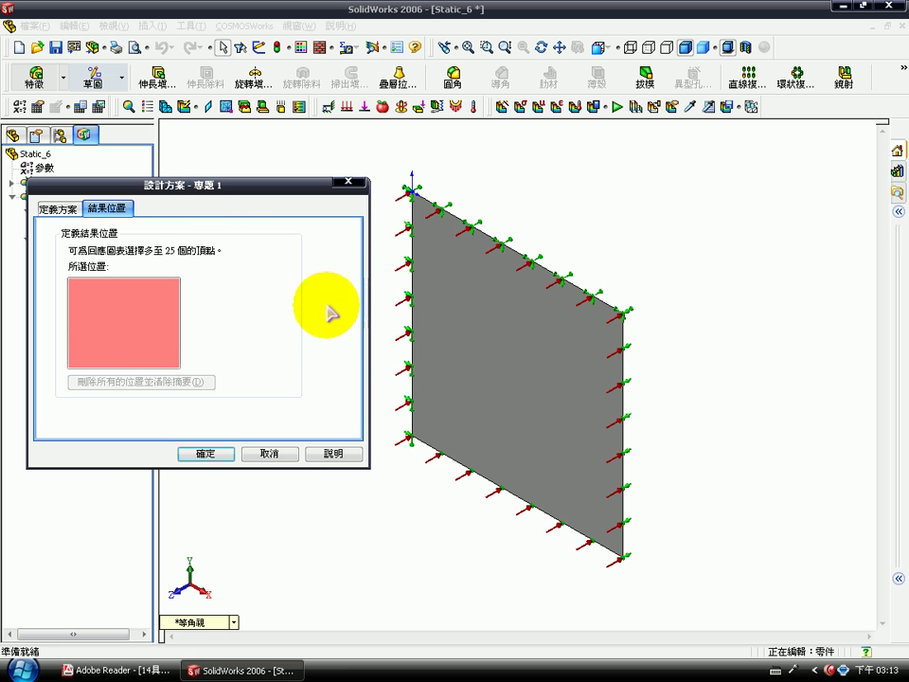
click(412, 192)
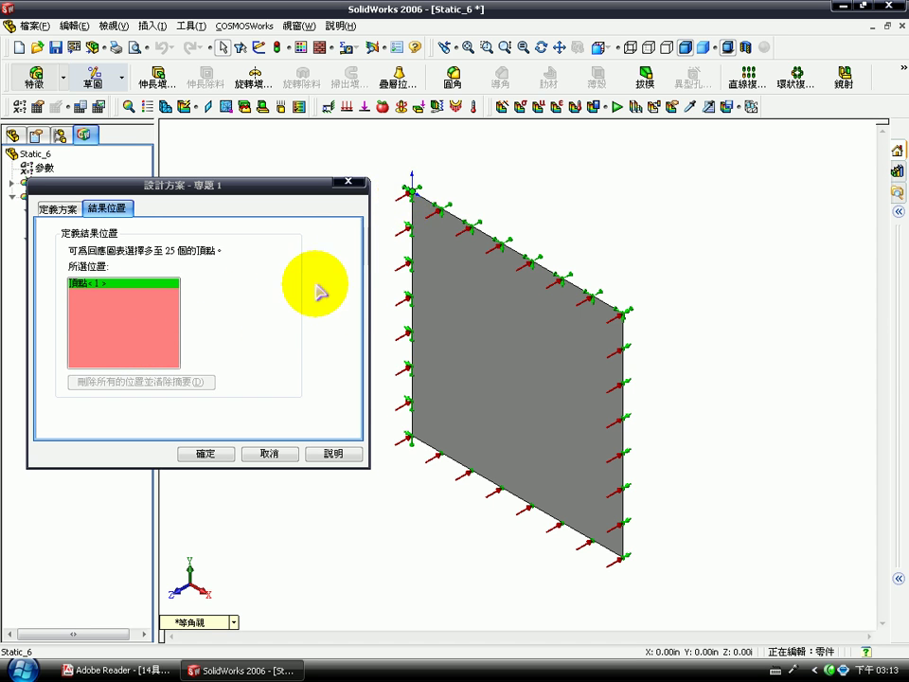
click(221, 453)
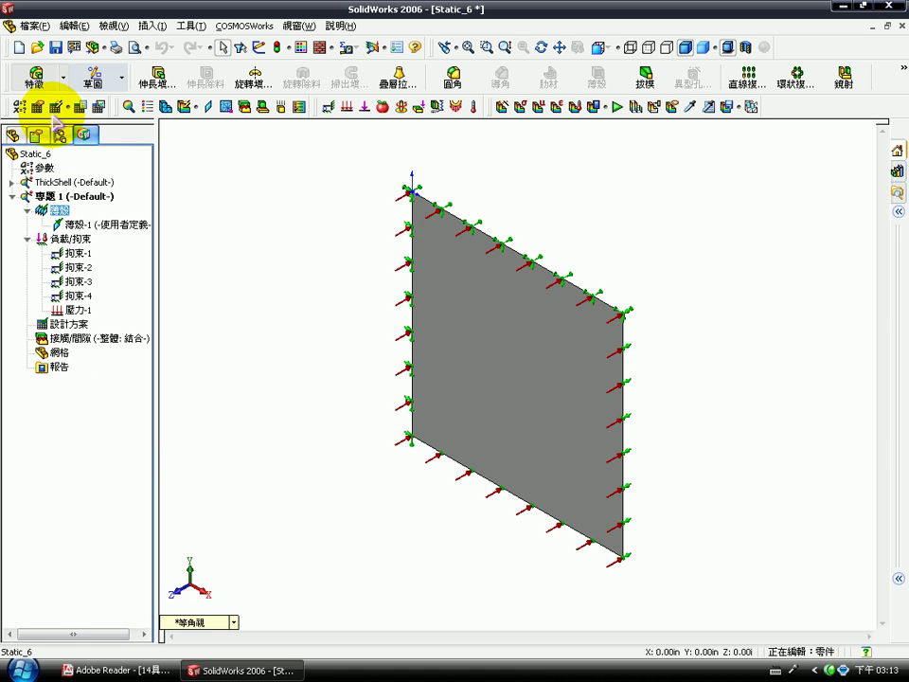
Run Design Scenario on study 專題 1 to mesh and solve all three thickness cases.
click(55, 108)
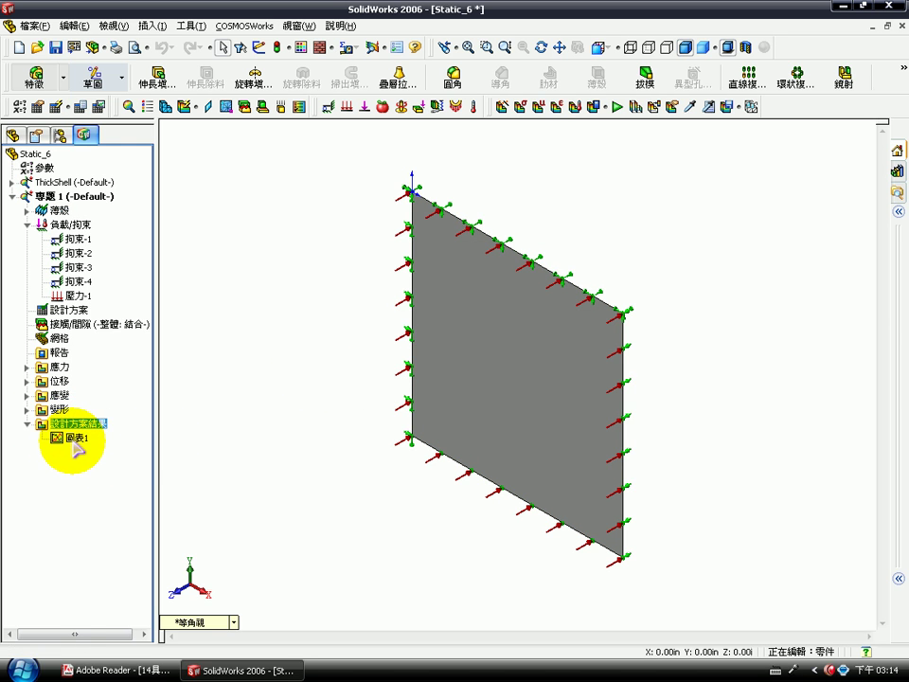
Redefine chart 圖表1 to plot URES displacement in inches, review it, then close it.
right_click(74, 441)
click(104, 449)
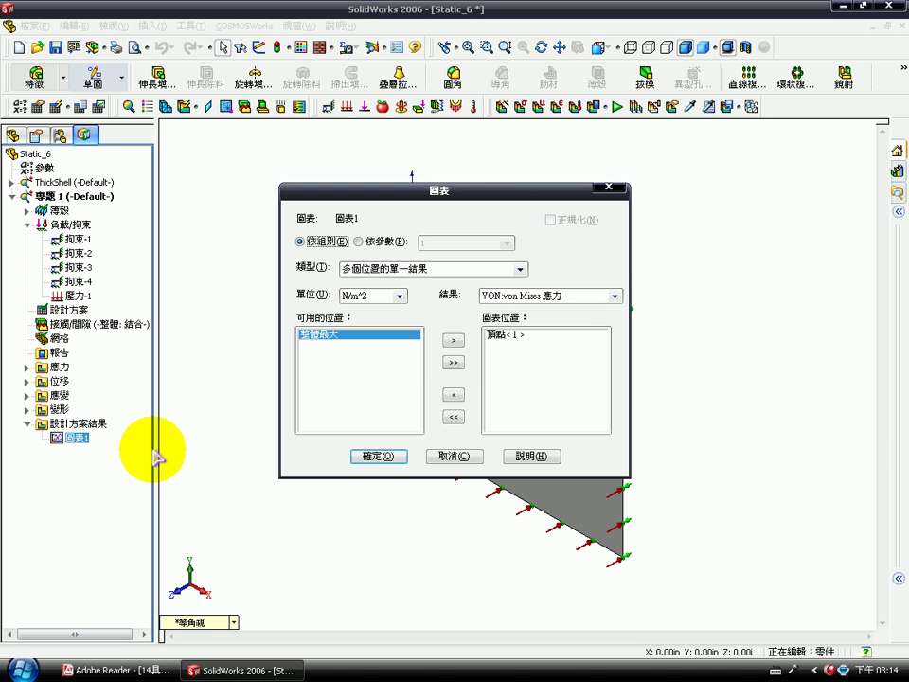
click(568, 297)
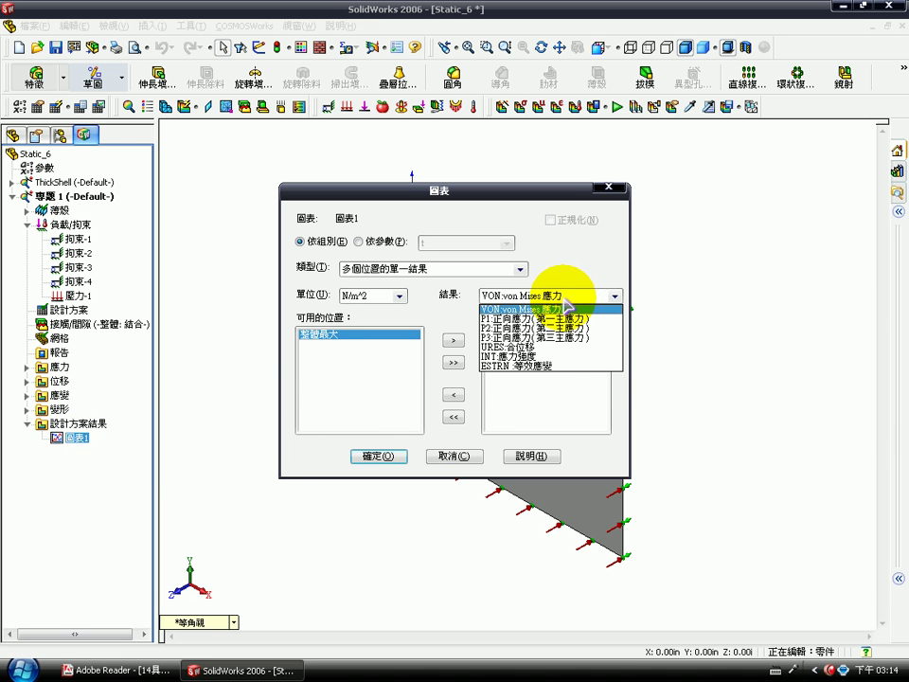
click(565, 347)
click(392, 299)
click(375, 338)
click(377, 458)
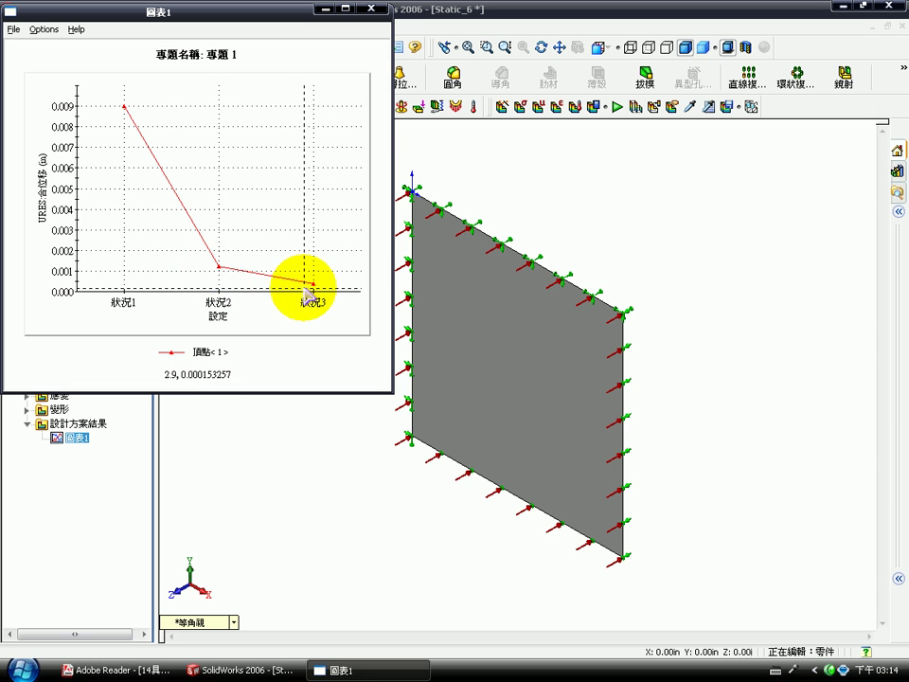
click(369, 16)
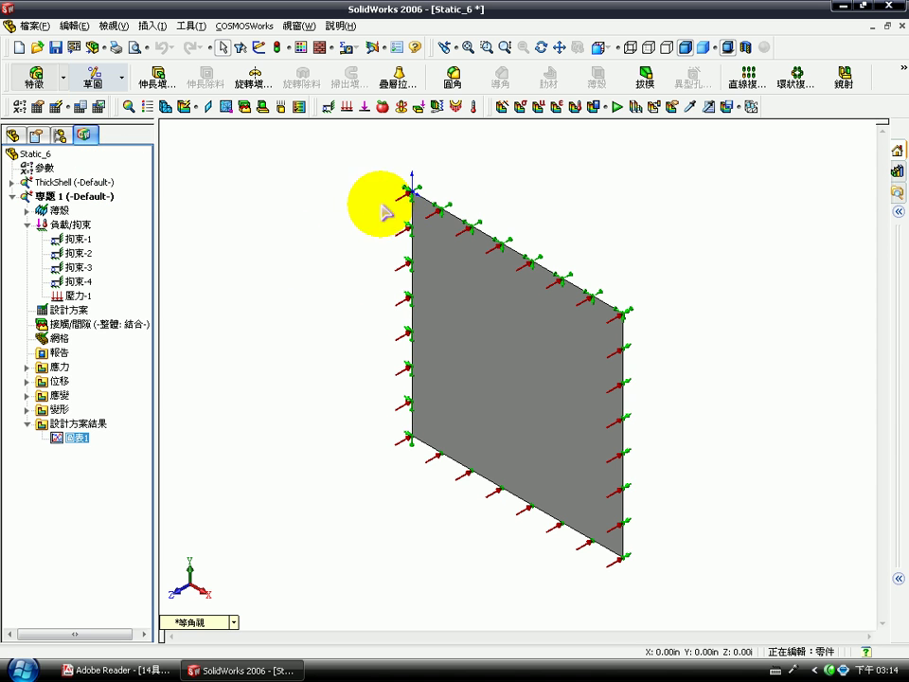
Show the design scenario summary in English (IPS) units, then bring up the reference PDF's results table.
click(84, 114)
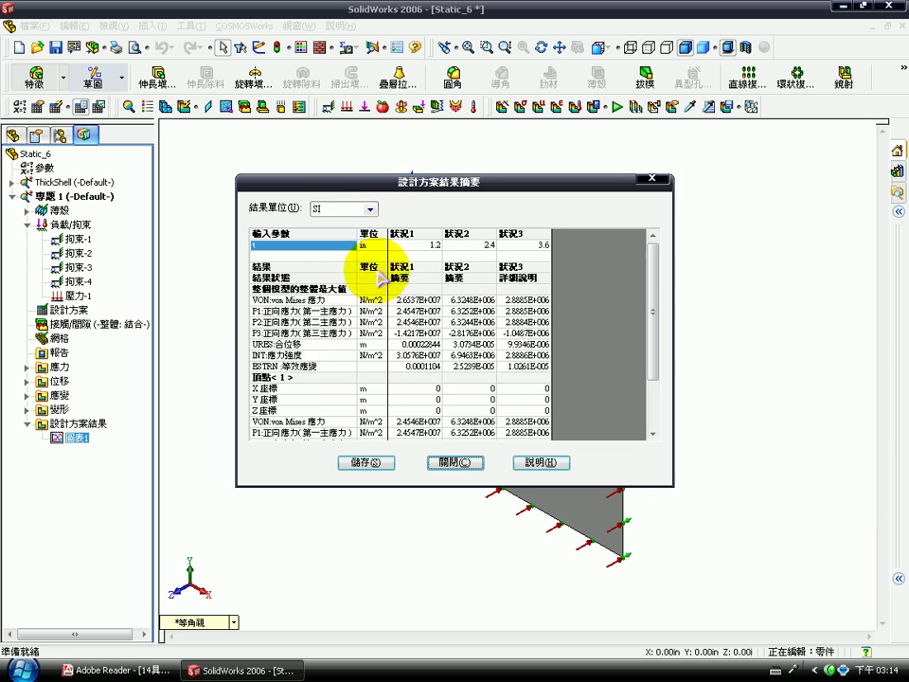
drag(399, 269, 402, 206)
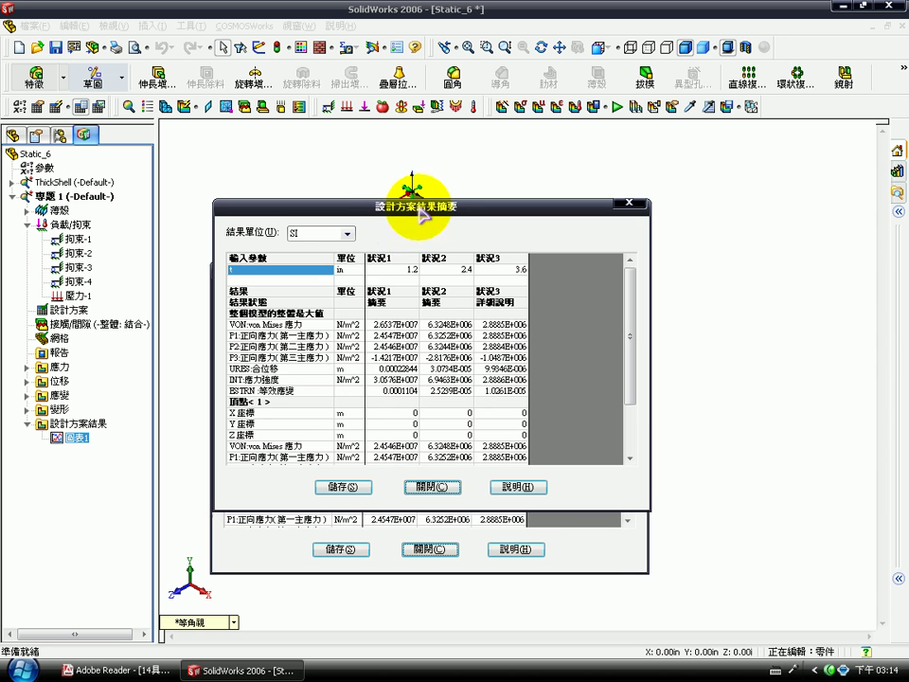
click(327, 233)
click(304, 254)
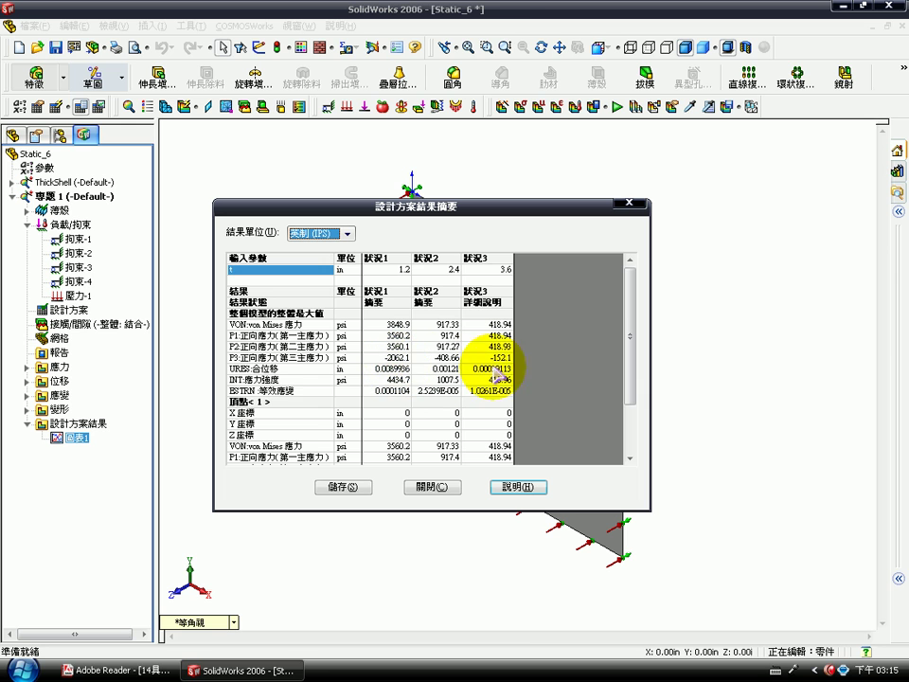
click(133, 670)
scroll(412, 426, down, 1)
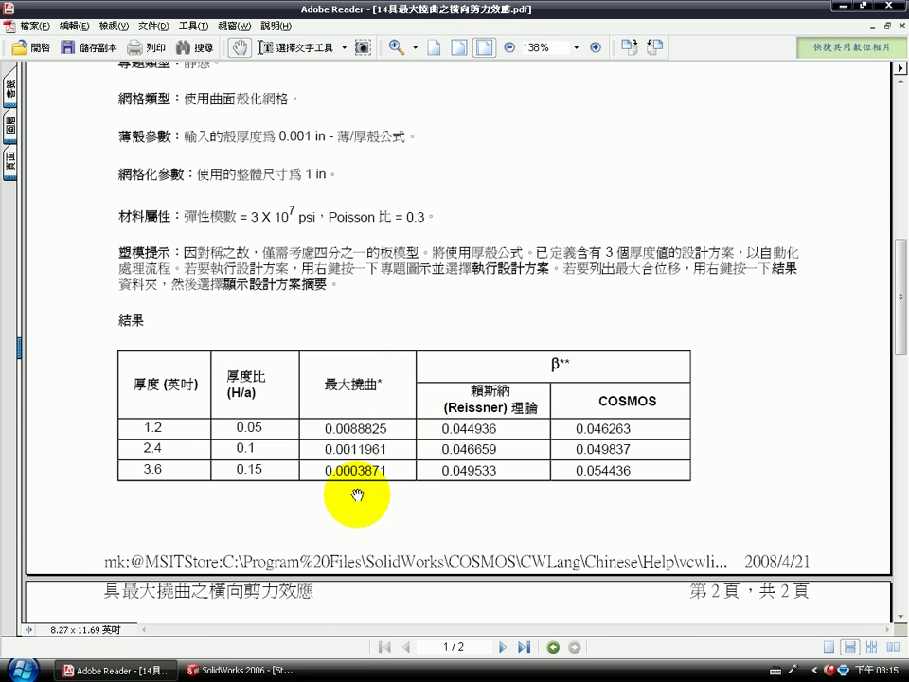